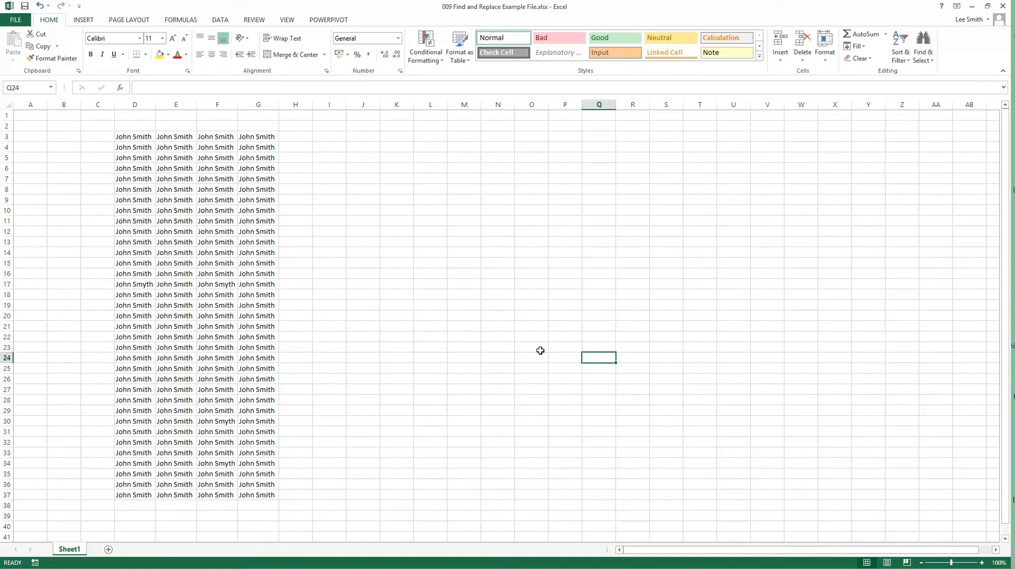
# Step: Inspect the block of names in D3:G37, including the differently spelled surnames in F30 and F34
pyautogui.moveTo(137, 138); pyautogui.dragTo(248, 499)
pyautogui.click(349, 450)
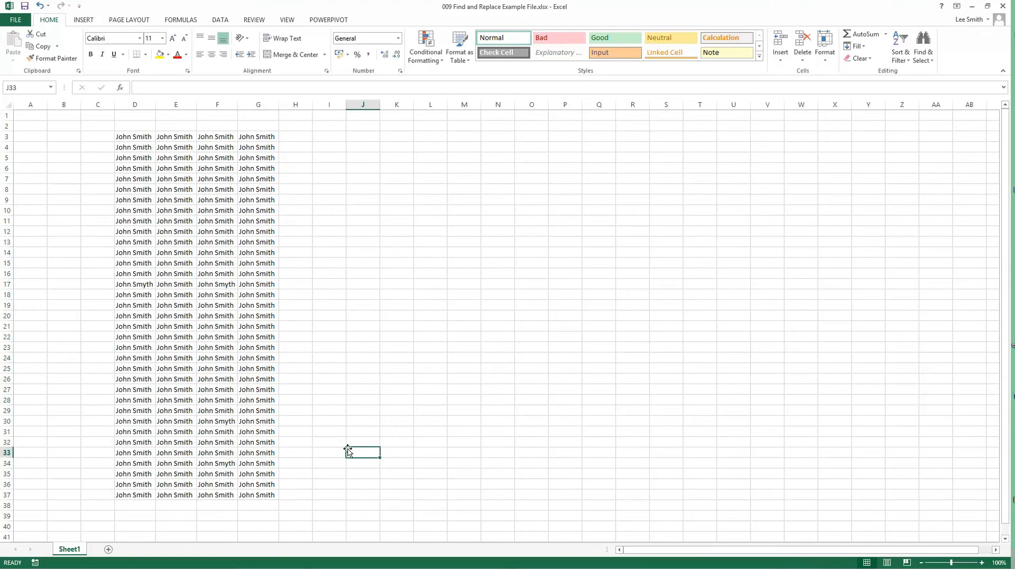
pyautogui.click(228, 420)
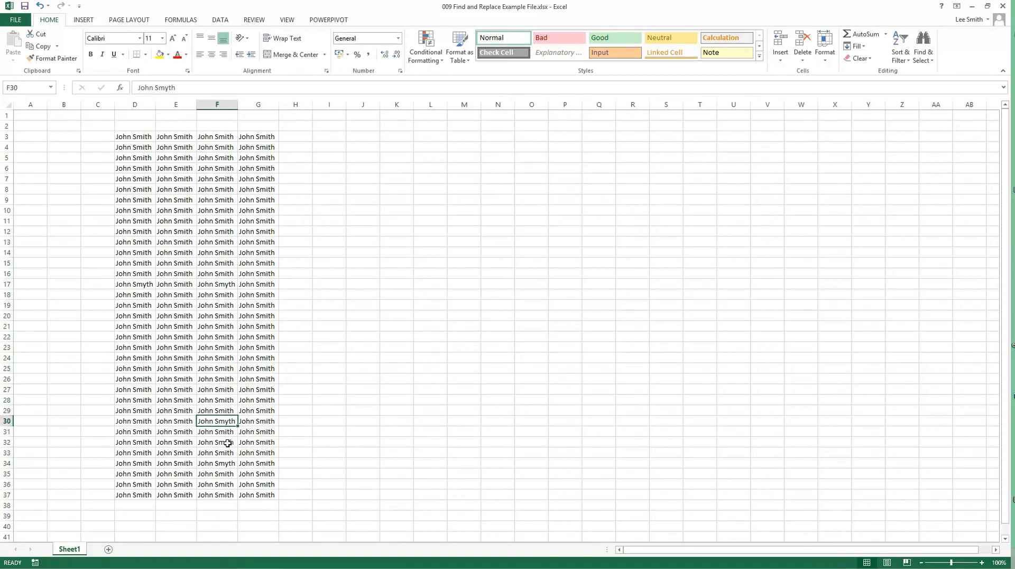
pyautogui.click(229, 463)
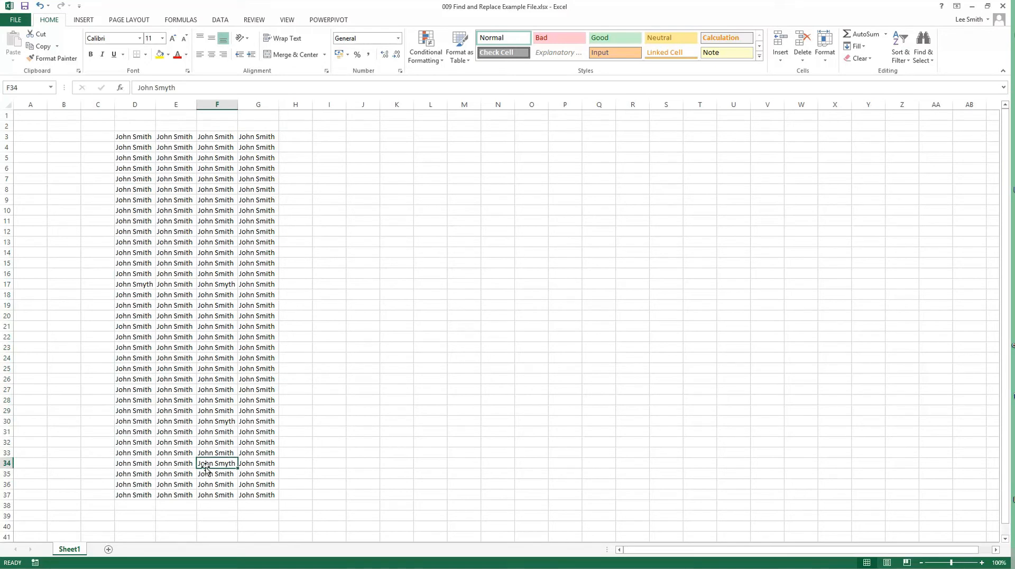
pyautogui.click(376, 412)
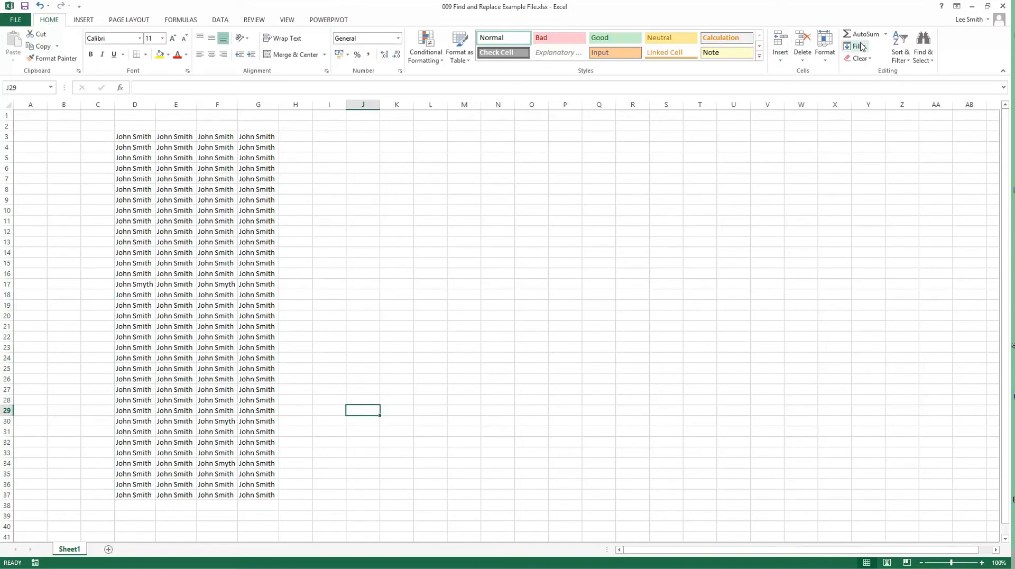
# Step: Set the search term to the surname spelled with a "y", collapse the search options and find the first match
pyautogui.click(925, 60)
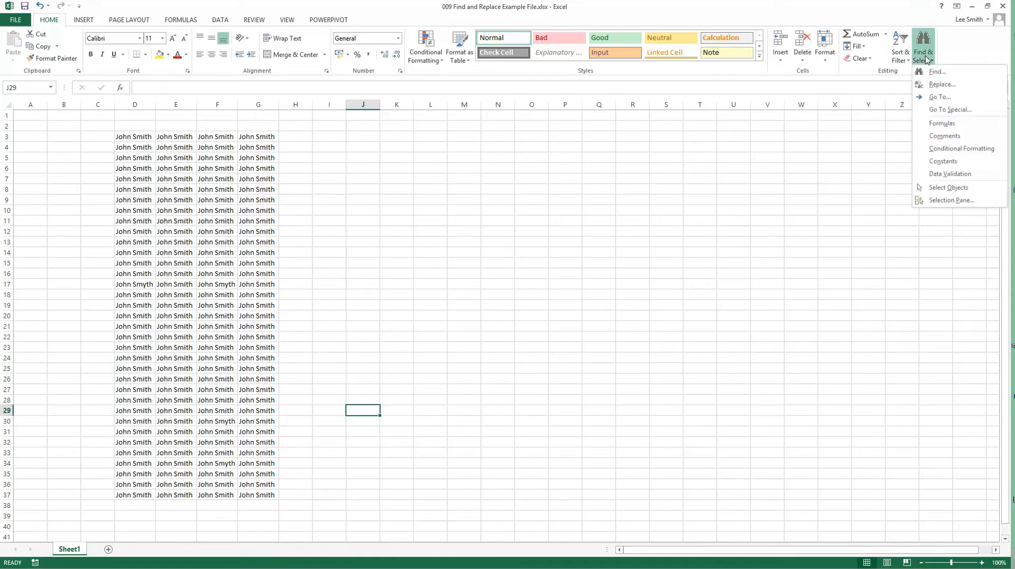
pyautogui.click(932, 75)
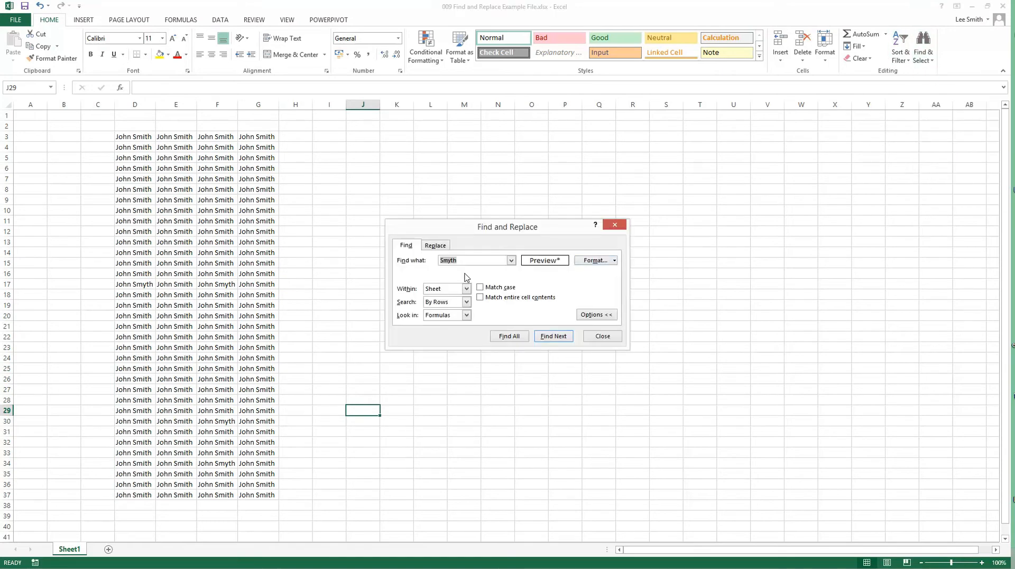
pyautogui.press('BackSpace')
pyautogui.click(591, 315)
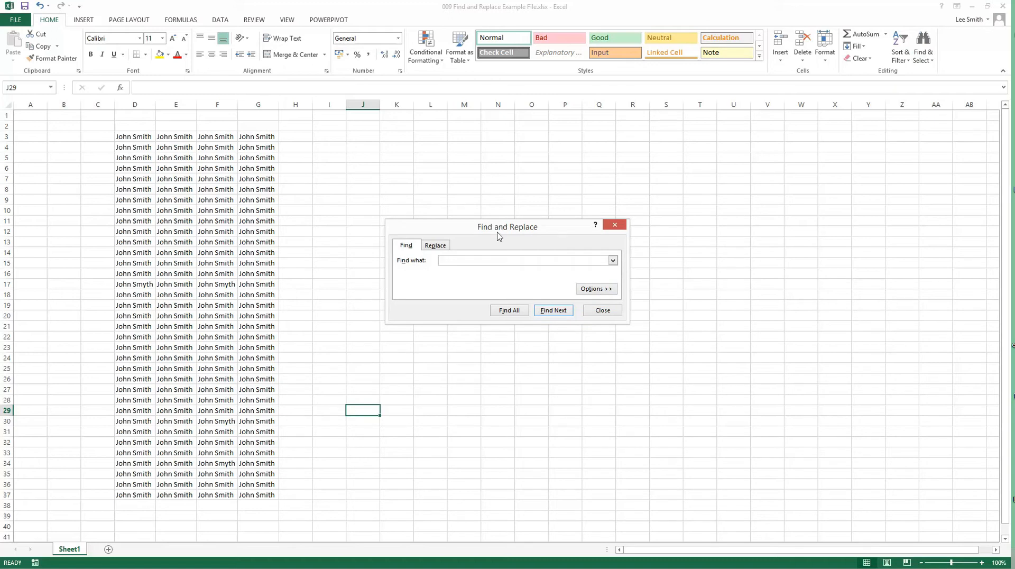
pyautogui.write('Smyth')
pyautogui.click(548, 312)
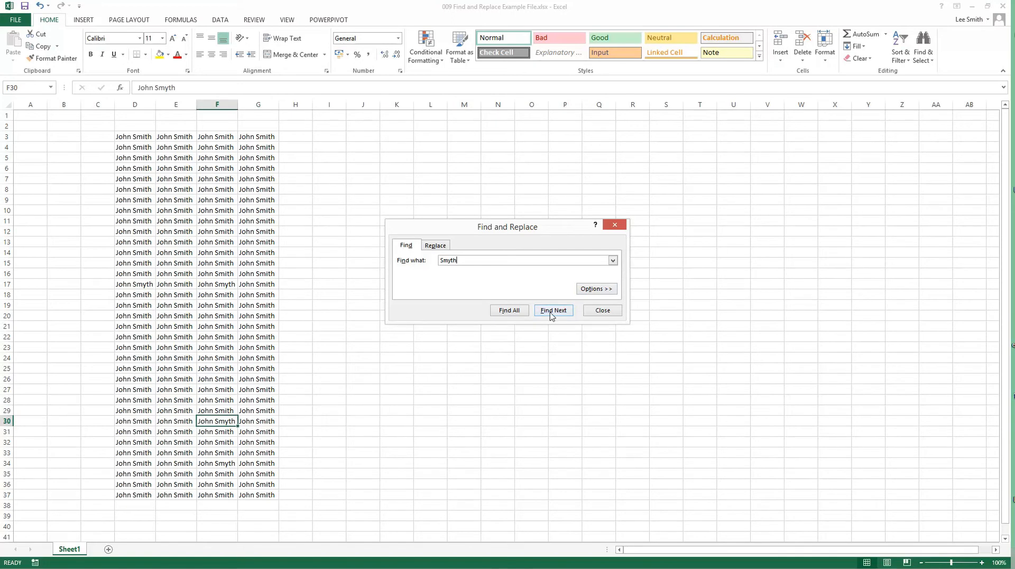
# Step: Step repeatedly through the successive matches of the surname spelled with a "y" on the sheet
pyautogui.click(551, 315)
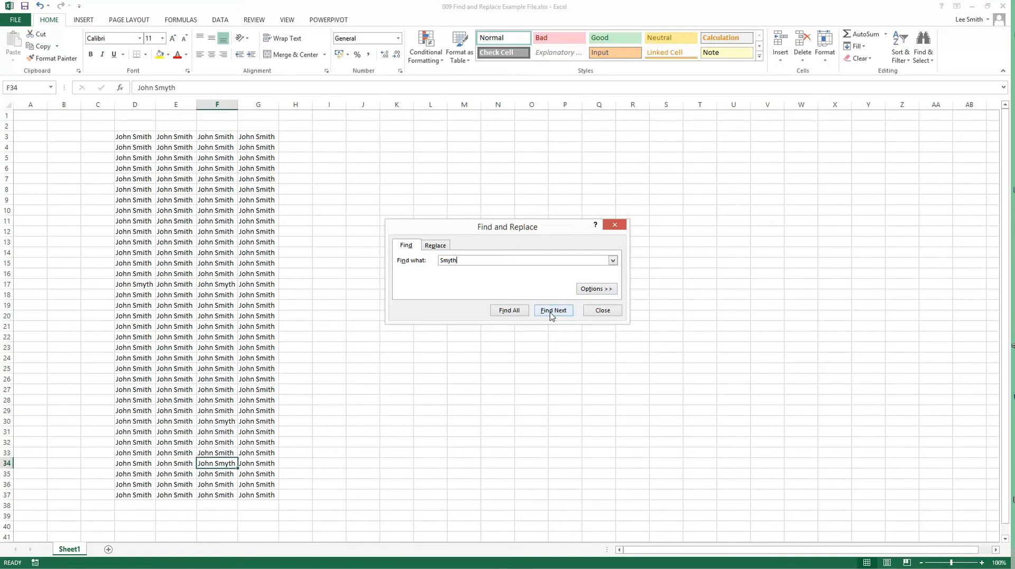
pyautogui.click(551, 315)
pyautogui.click(551, 316)
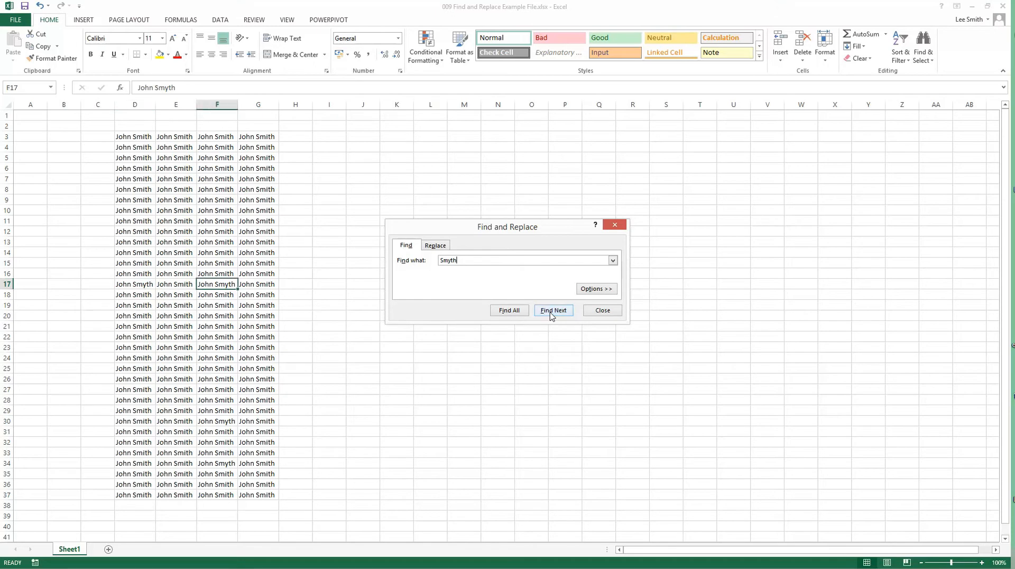
pyautogui.click(551, 315)
pyautogui.click(551, 316)
pyautogui.click(551, 315)
pyautogui.click(552, 315)
pyautogui.click(551, 315)
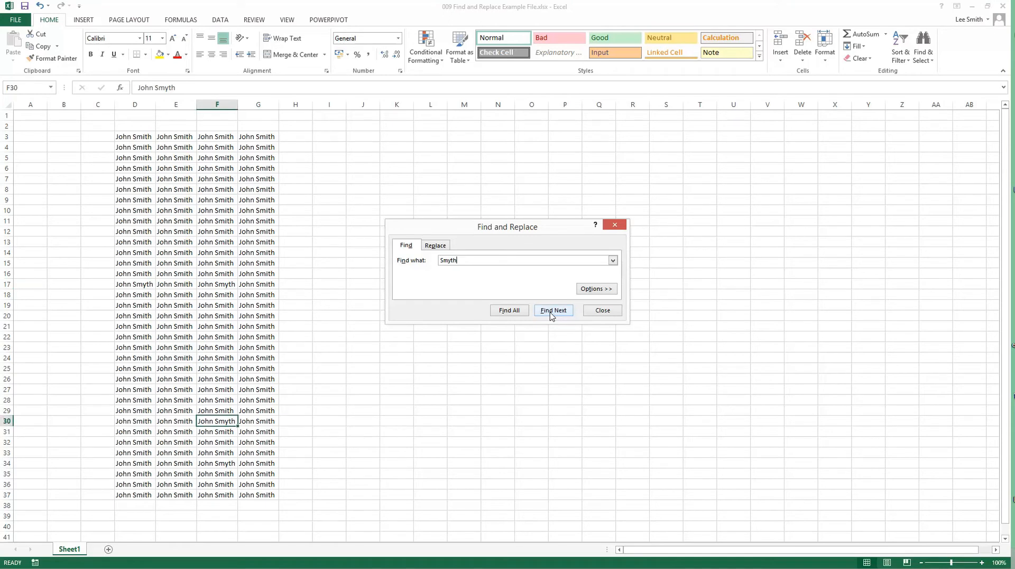
# Step: List all matches, enlarge the results list and visit the found cells F30, F34, F17 and D17 from it
pyautogui.click(511, 312)
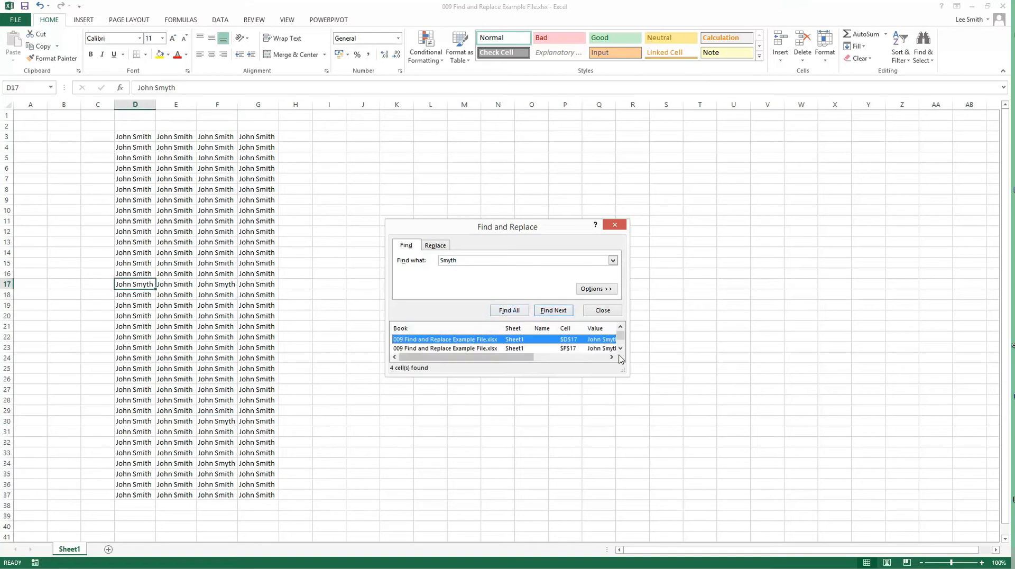
pyautogui.moveTo(625, 380); pyautogui.dragTo(641, 446)
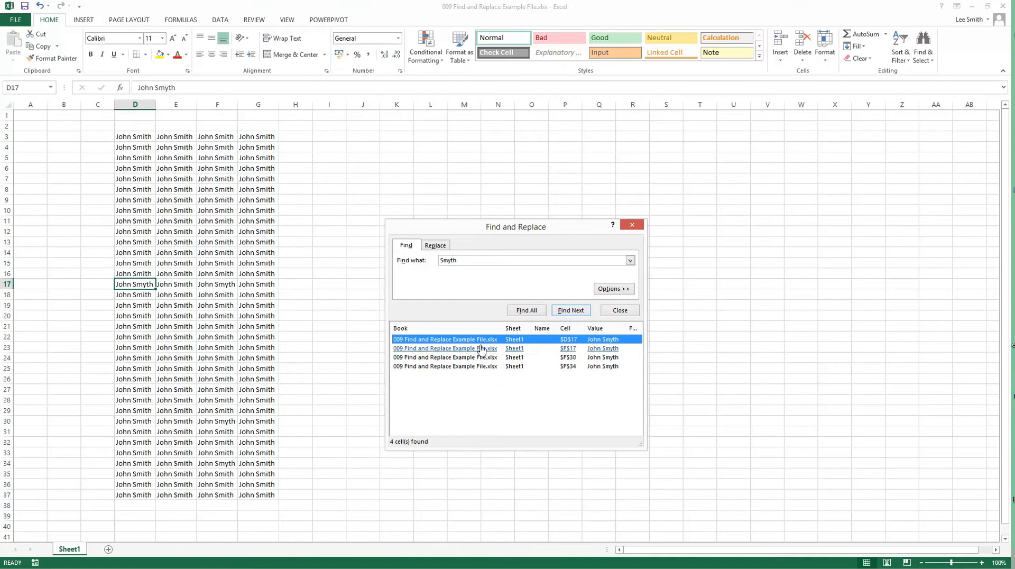
pyautogui.click(454, 357)
pyautogui.click(454, 367)
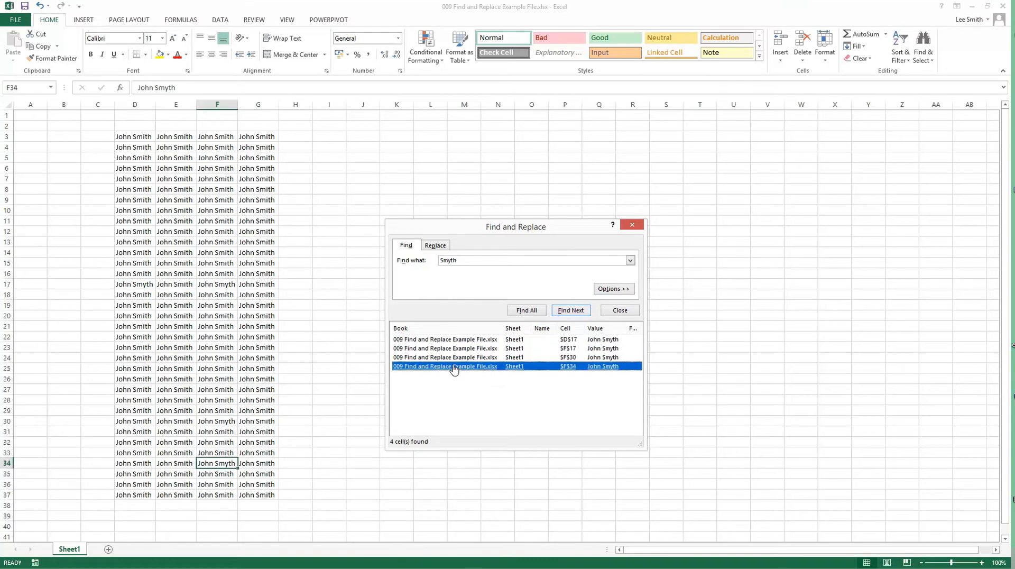
pyautogui.click(457, 348)
pyautogui.click(458, 340)
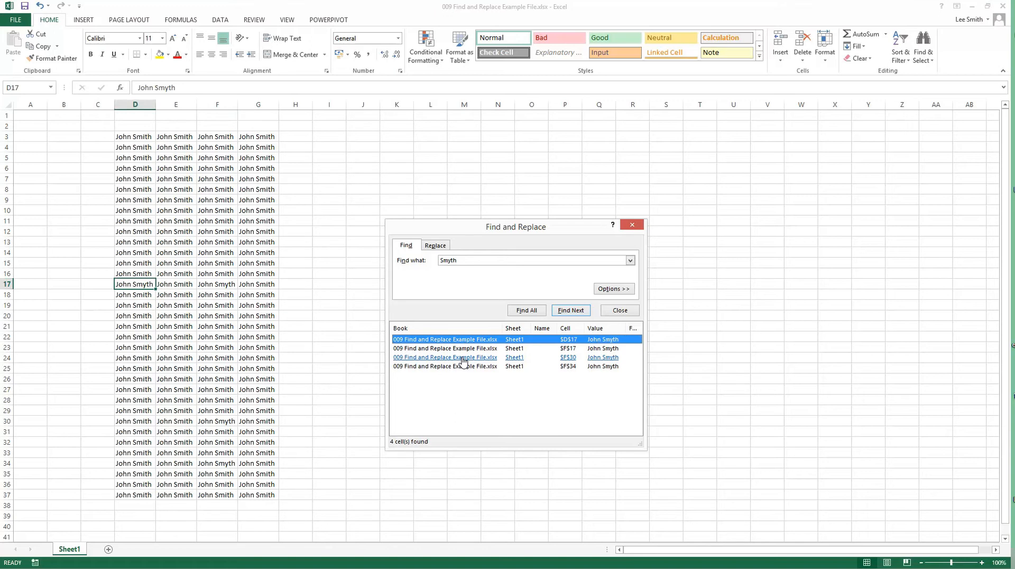
# Step: Enter the new surname as the replacement text and replace only the match in D17
pyautogui.click(442, 246)
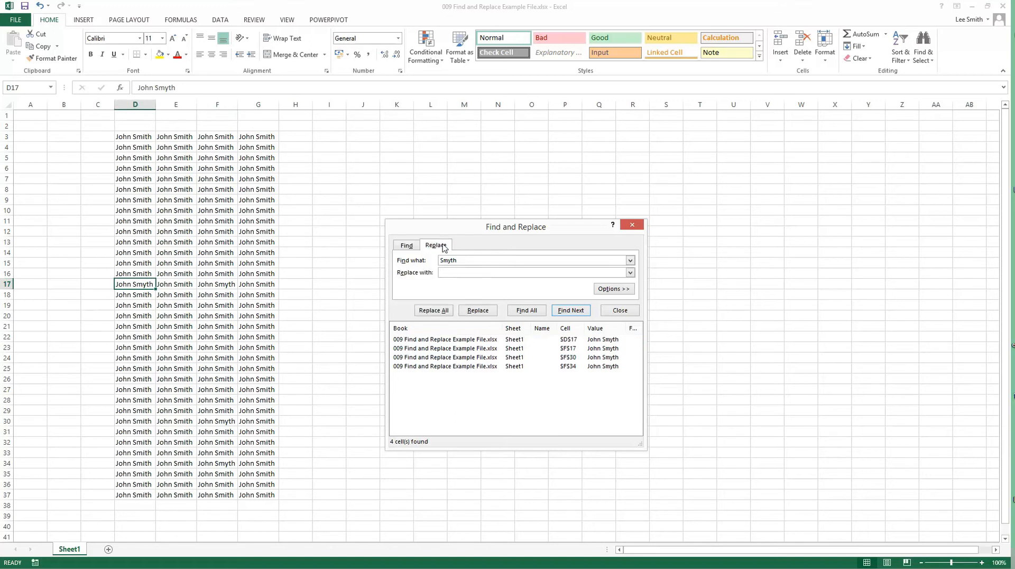
pyautogui.click(445, 273)
pyautogui.write('Jones')
pyautogui.click(556, 311)
pyautogui.click(558, 312)
pyautogui.click(561, 314)
pyautogui.click(561, 313)
pyautogui.click(477, 310)
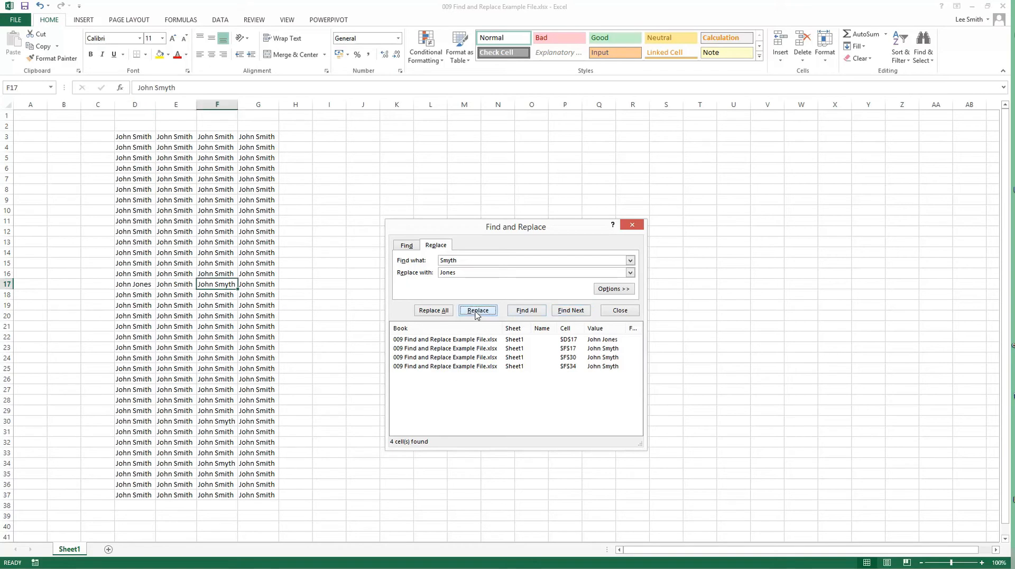
# Step: Replace all remaining matches with the new surname, close the dialog and check cells F17 and D17
pyautogui.click(433, 311)
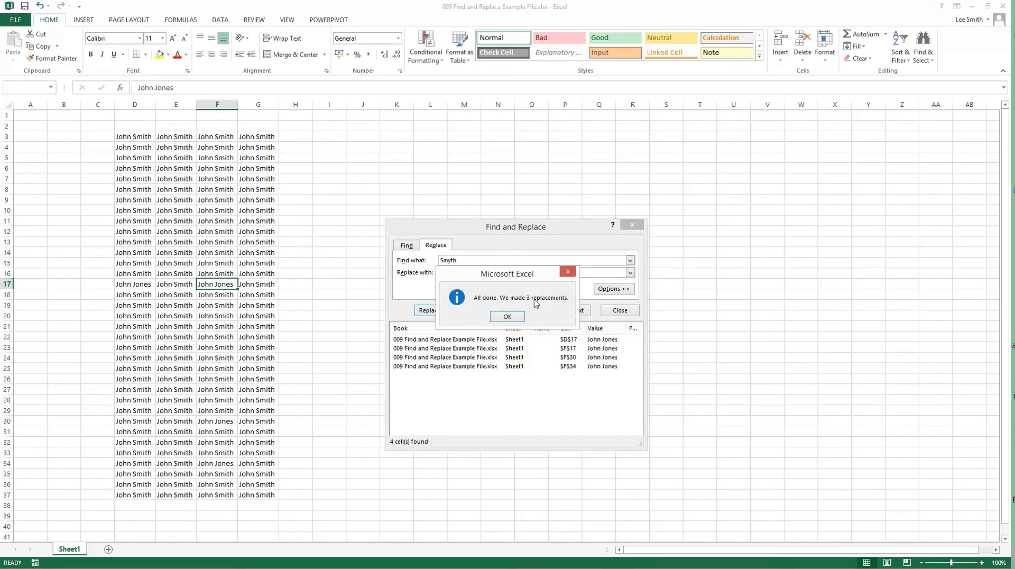
pyautogui.click(516, 318)
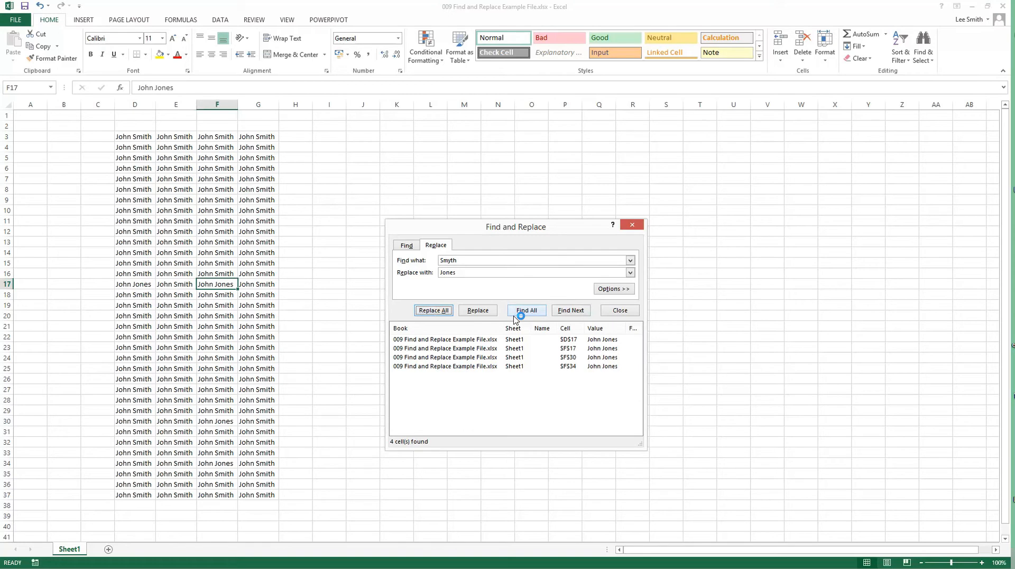
pyautogui.click(632, 225)
pyautogui.click(439, 363)
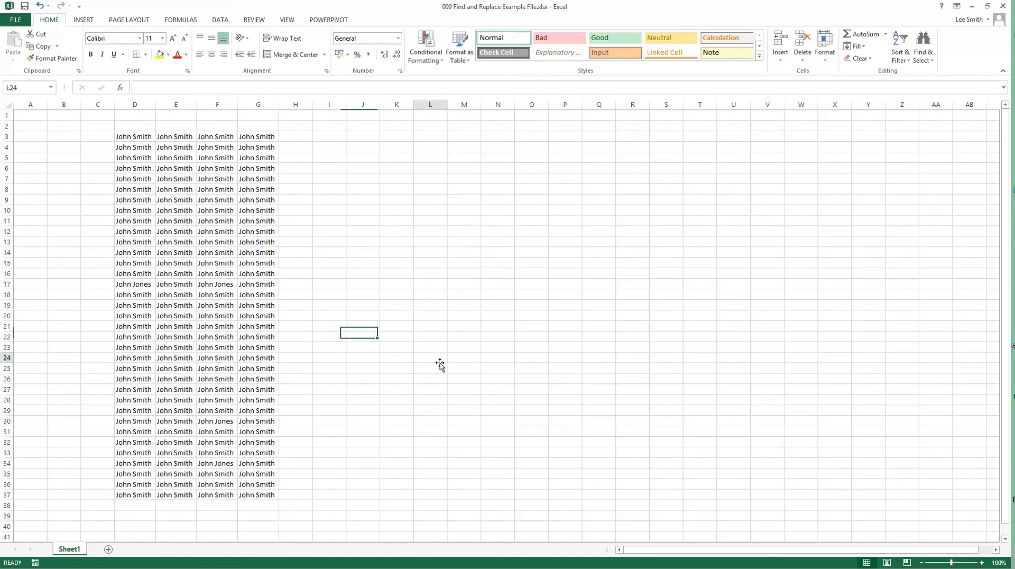
pyautogui.click(207, 285)
pyautogui.click(126, 284)
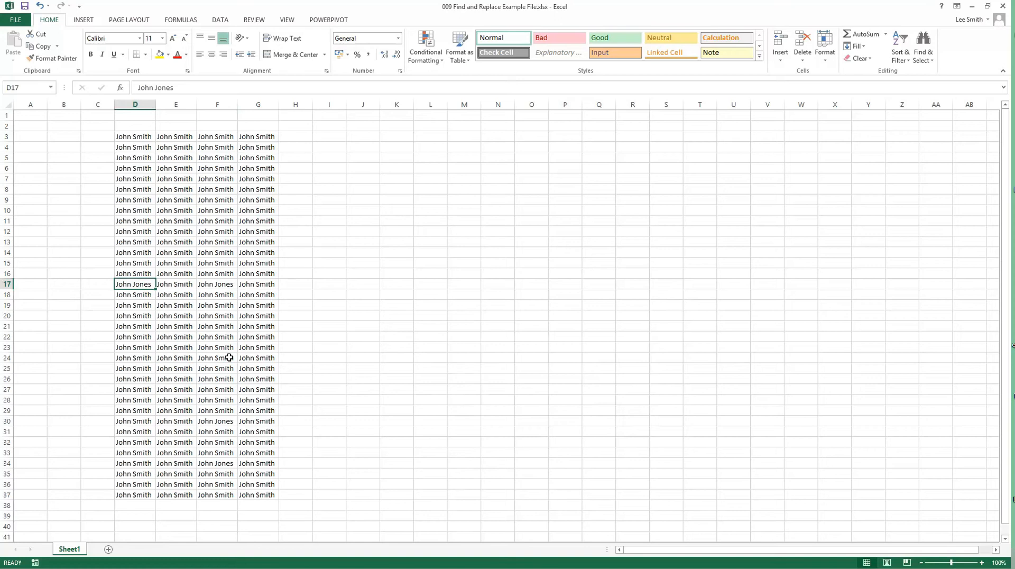
# Step: Enter the new surname with only its initial capitalised in I17 and in all capitals in I18
pyautogui.click(327, 284)
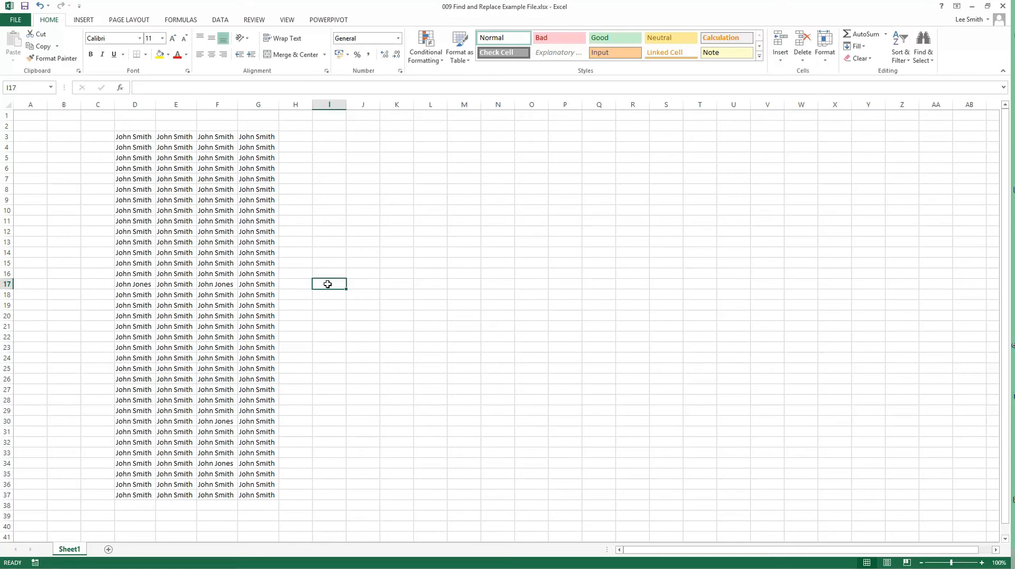
pyautogui.write('Jones')
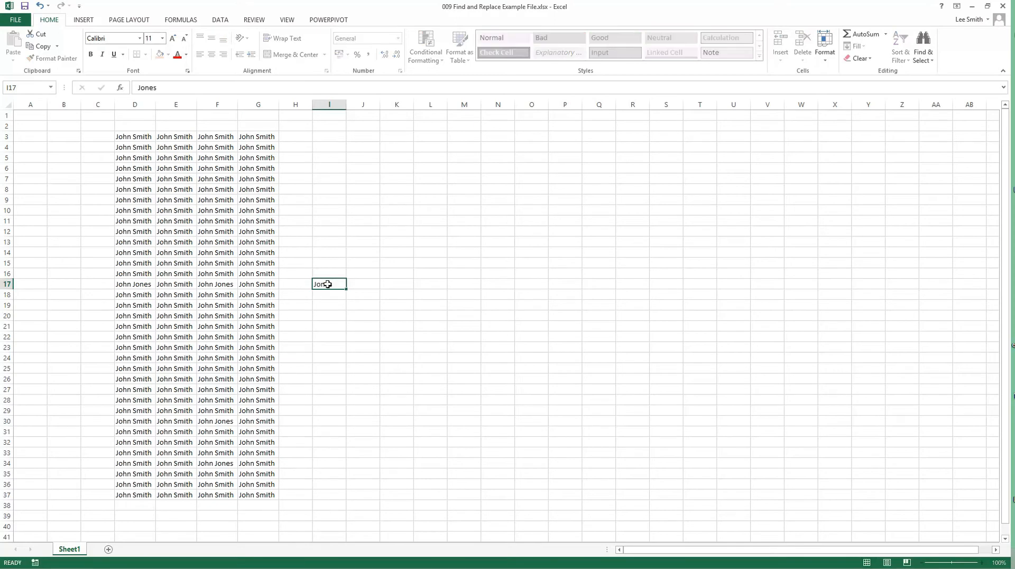
pyautogui.press('Return')
pyautogui.write('JONES')
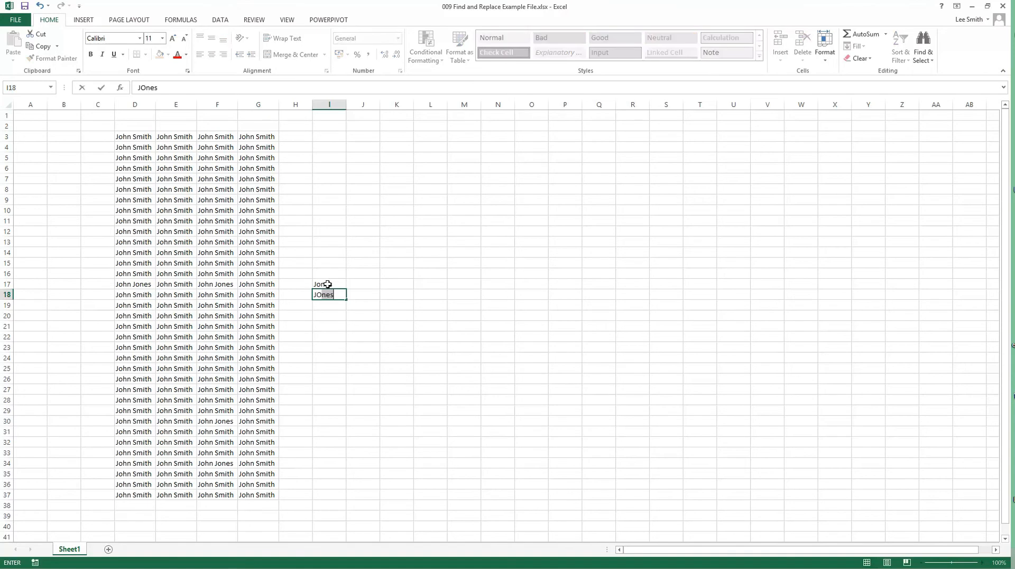
pyautogui.press('Return')
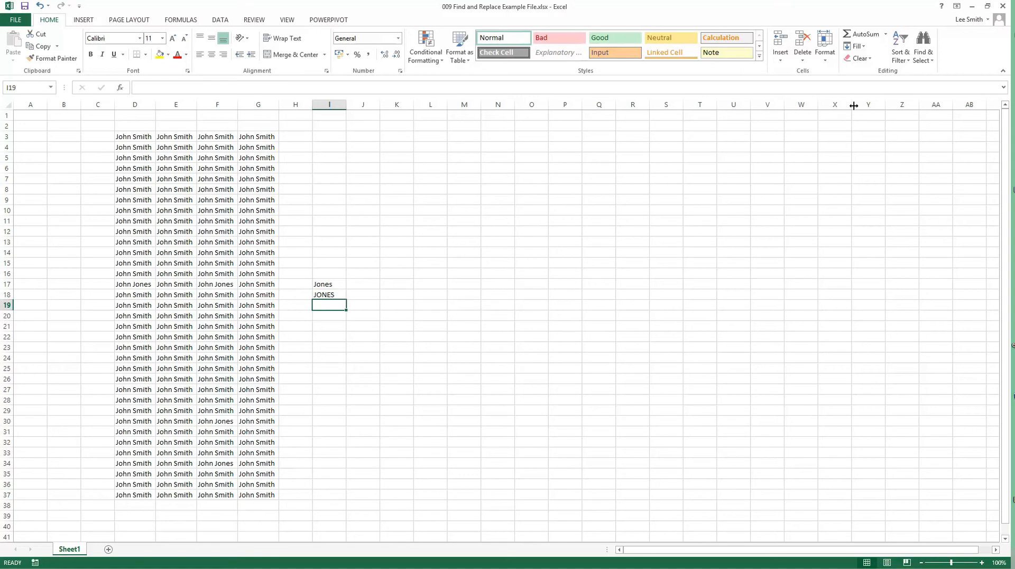
# Step: Replace every all-capitals occurrence of the new surname with its initial-capital form, with Match case enabled
pyautogui.click(924, 55)
pyautogui.click(939, 84)
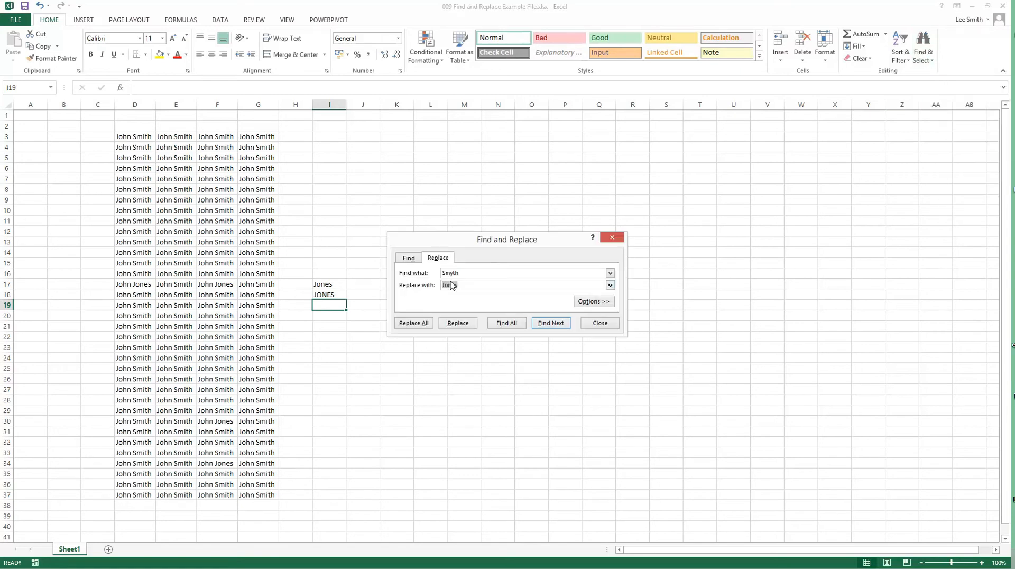
pyautogui.click(594, 302)
pyautogui.click(483, 300)
pyautogui.moveTo(460, 273); pyautogui.dragTo(440, 274)
pyautogui.write('JONES')
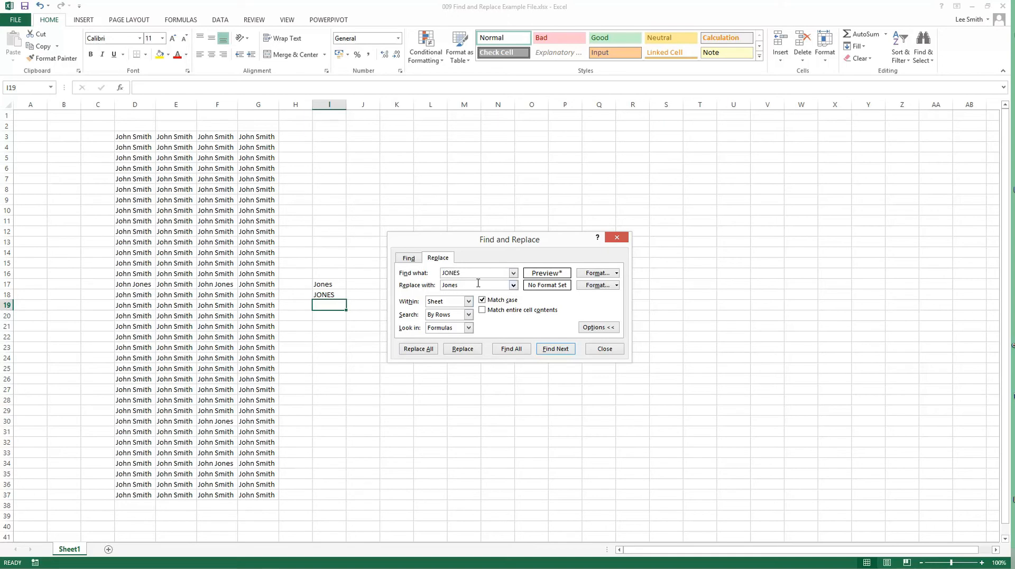
pyautogui.click(428, 350)
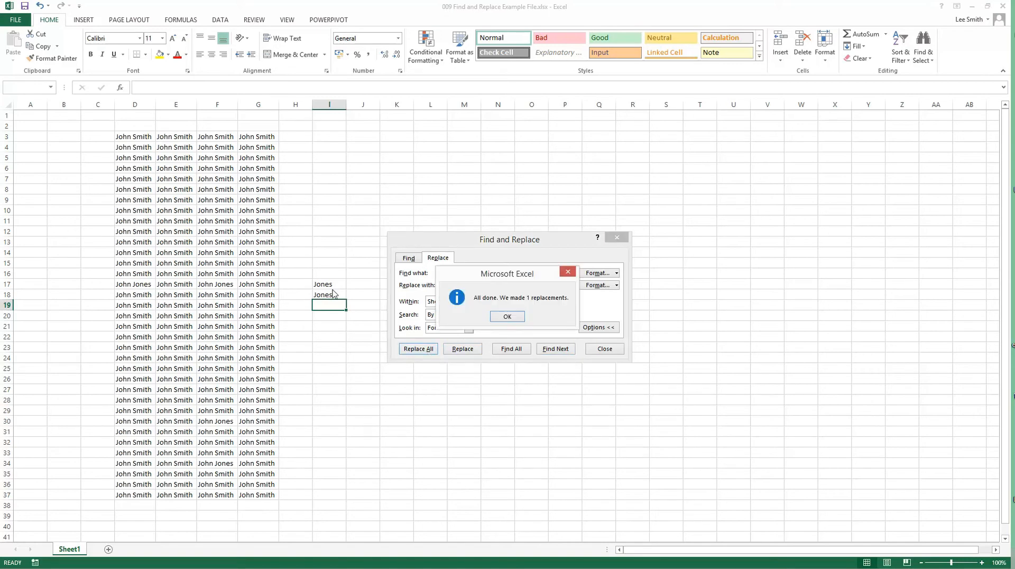
pyautogui.click(500, 318)
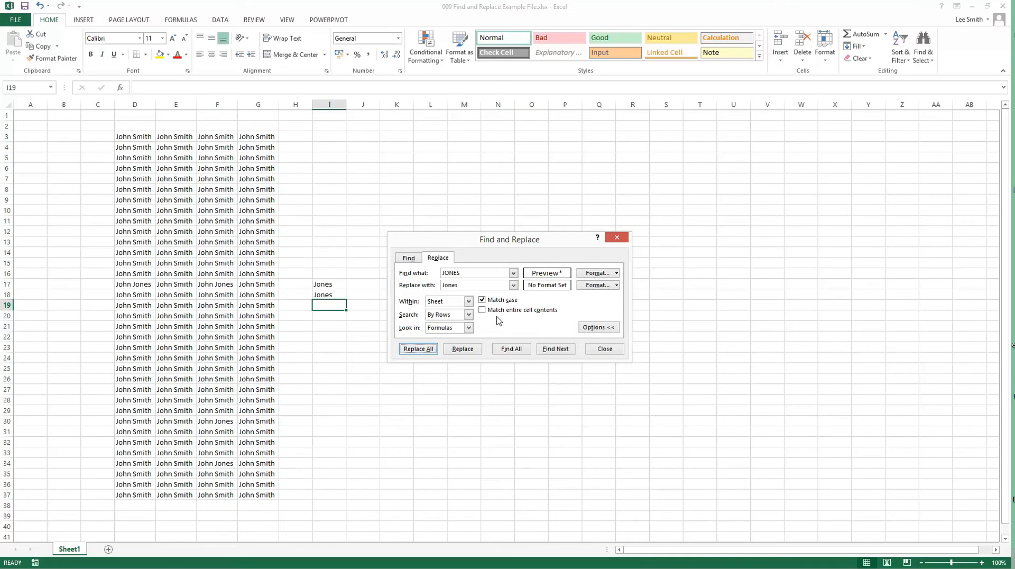
pyautogui.click(416, 261)
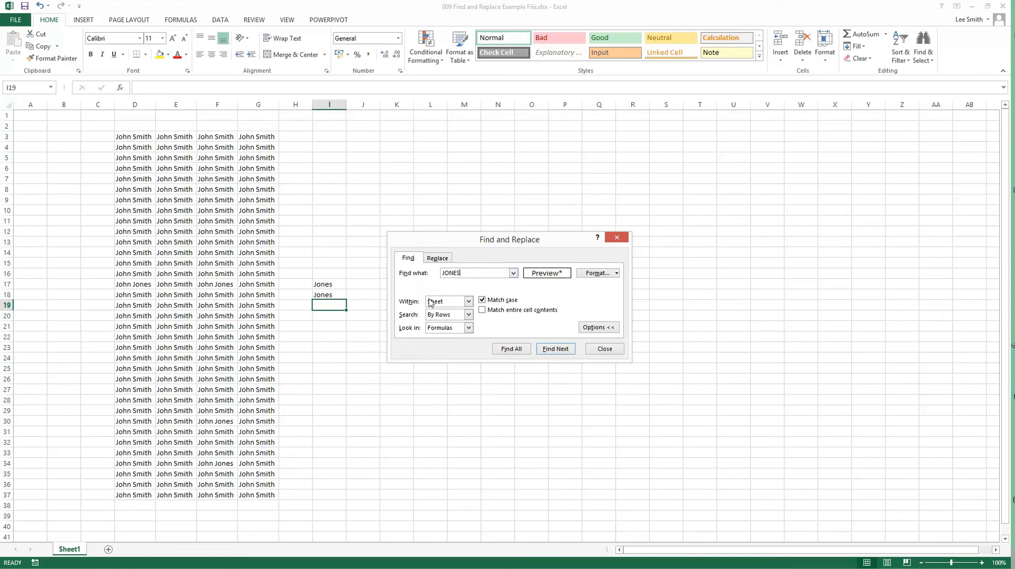
pyautogui.click(435, 259)
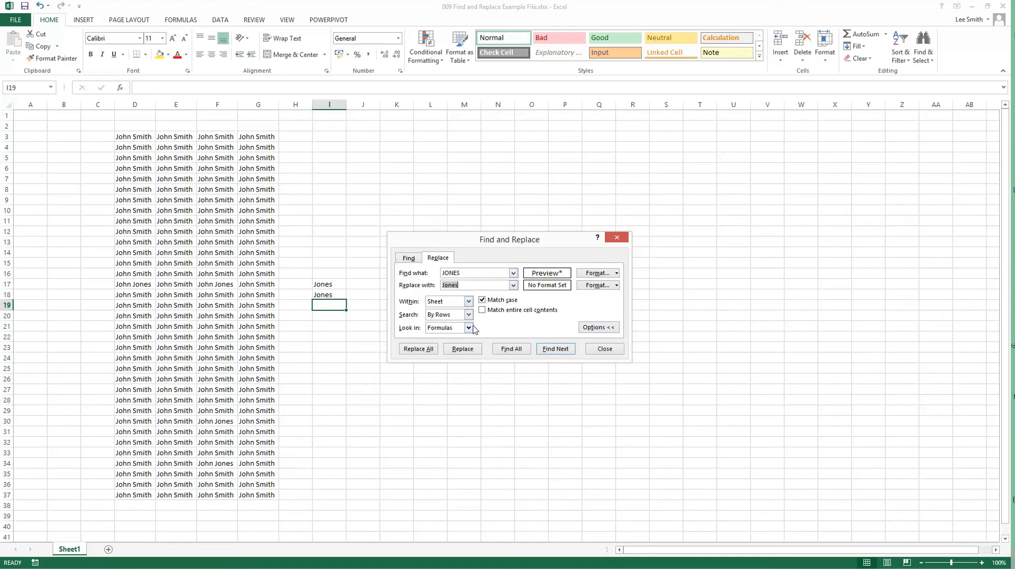
pyautogui.click(405, 259)
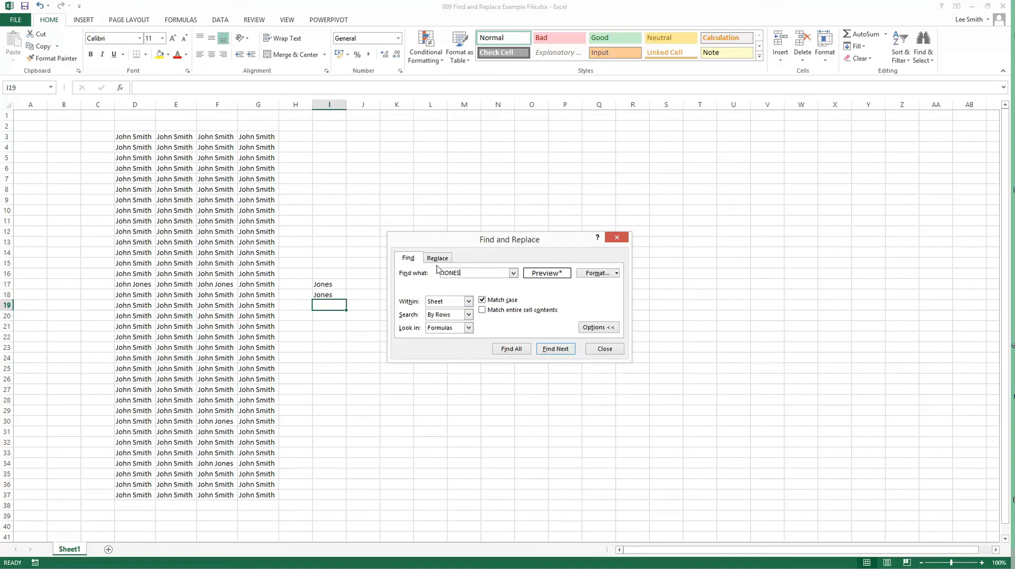
pyautogui.click(435, 260)
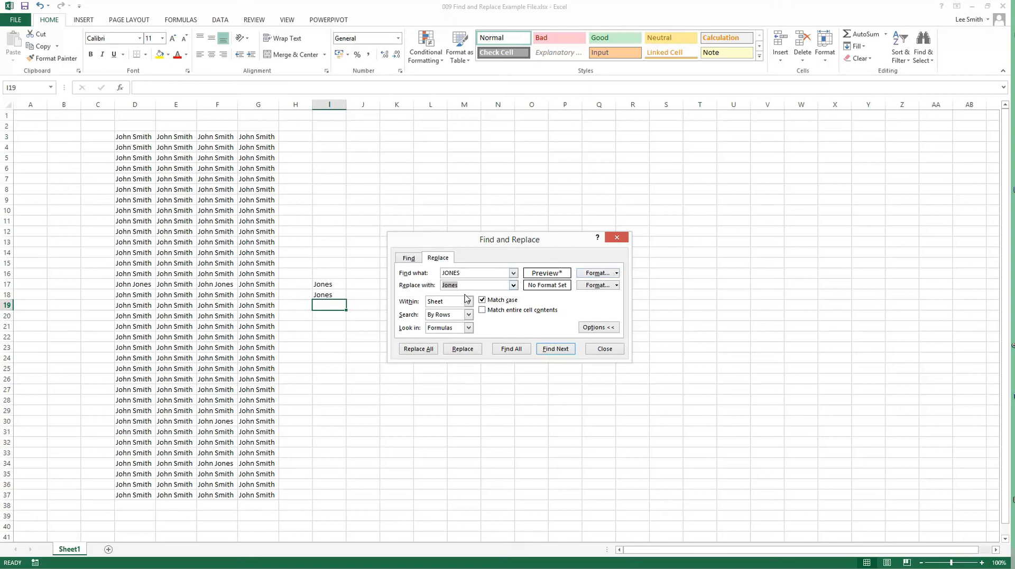
# Step: Examine the Accounting and Number format criteria available for the search text, and cancel without applying either
pyautogui.click(466, 272)
pyautogui.click(598, 273)
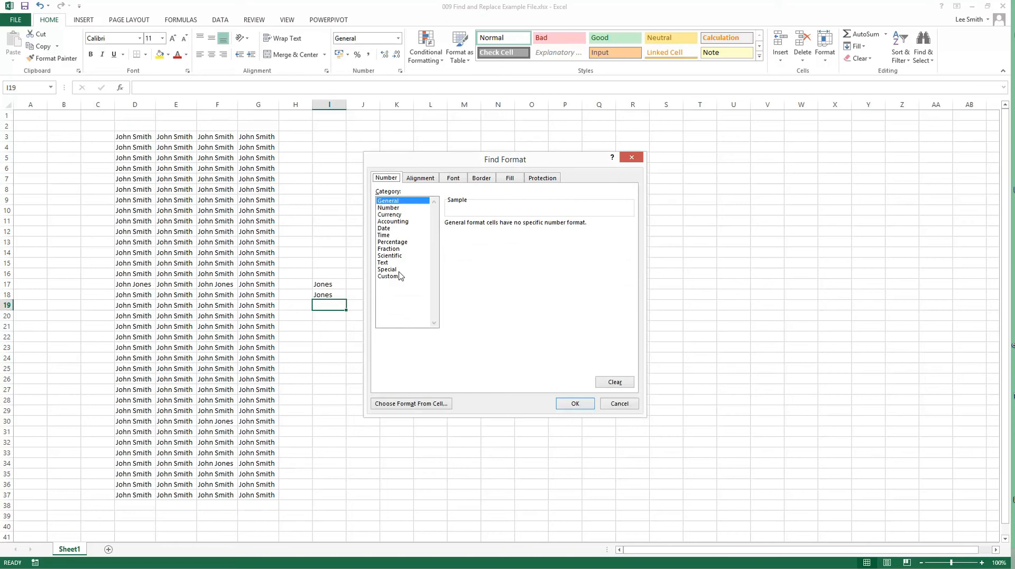
pyautogui.click(412, 223)
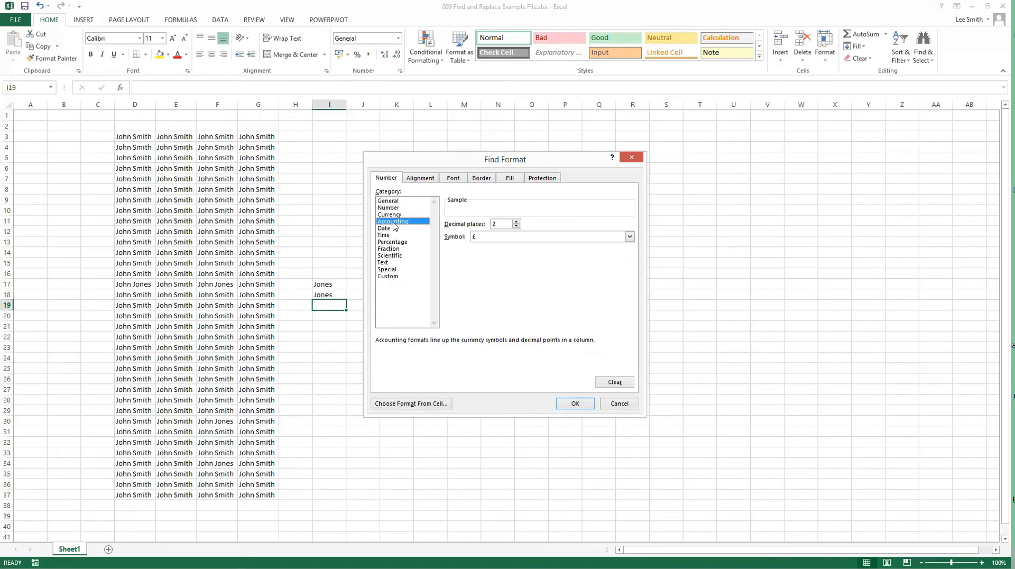
pyautogui.click(612, 402)
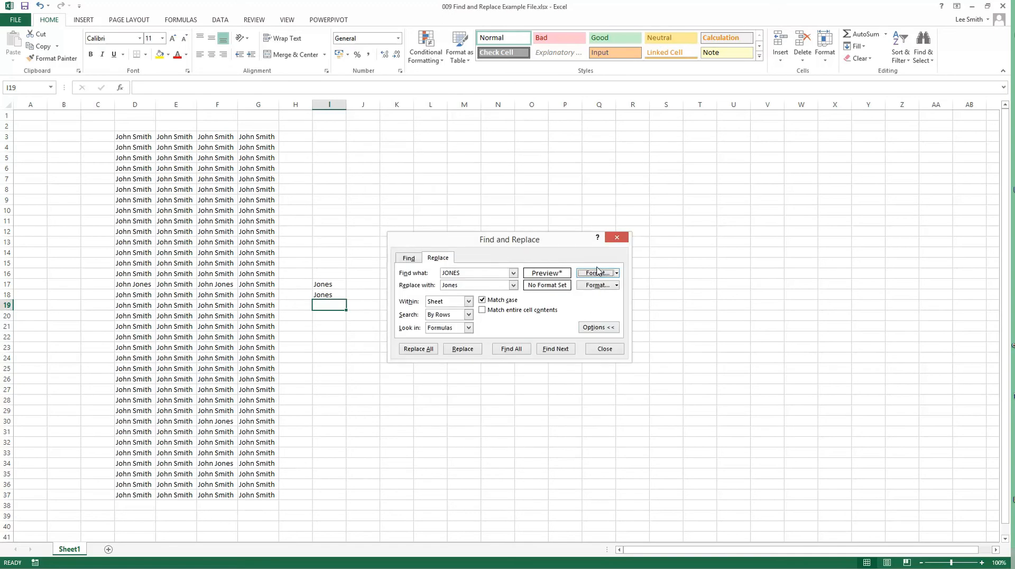
pyautogui.click(597, 271)
pyautogui.click(398, 210)
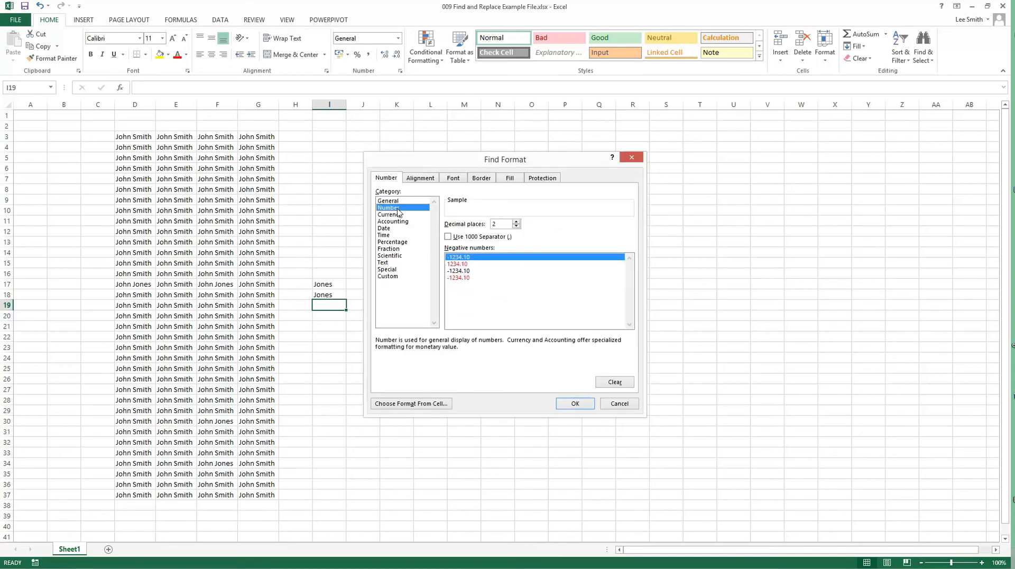
pyautogui.click(619, 404)
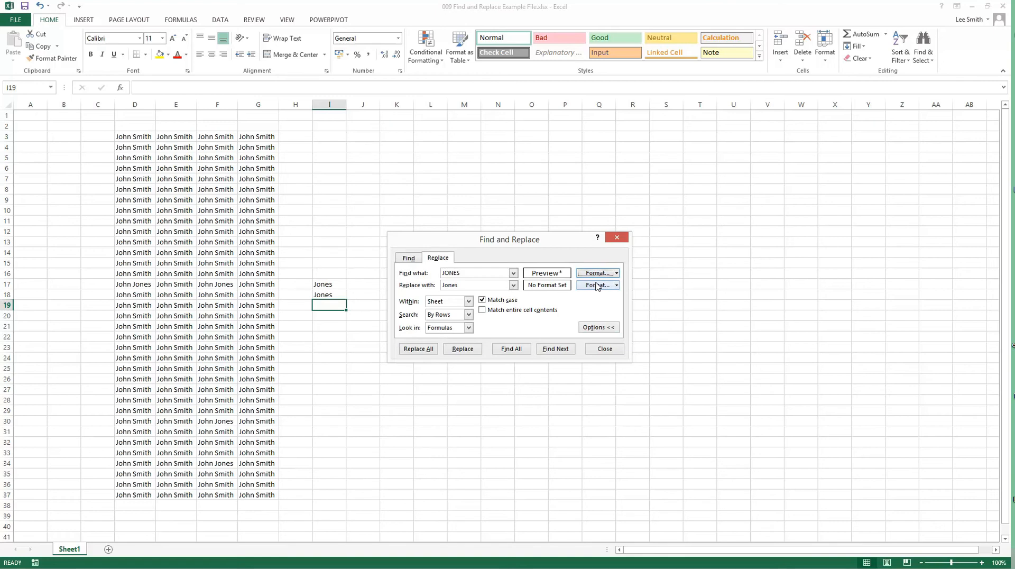
# Step: Turn on Match entire cell contents, select the example cells I17:I18, and turn the option off again
pyautogui.click(486, 313)
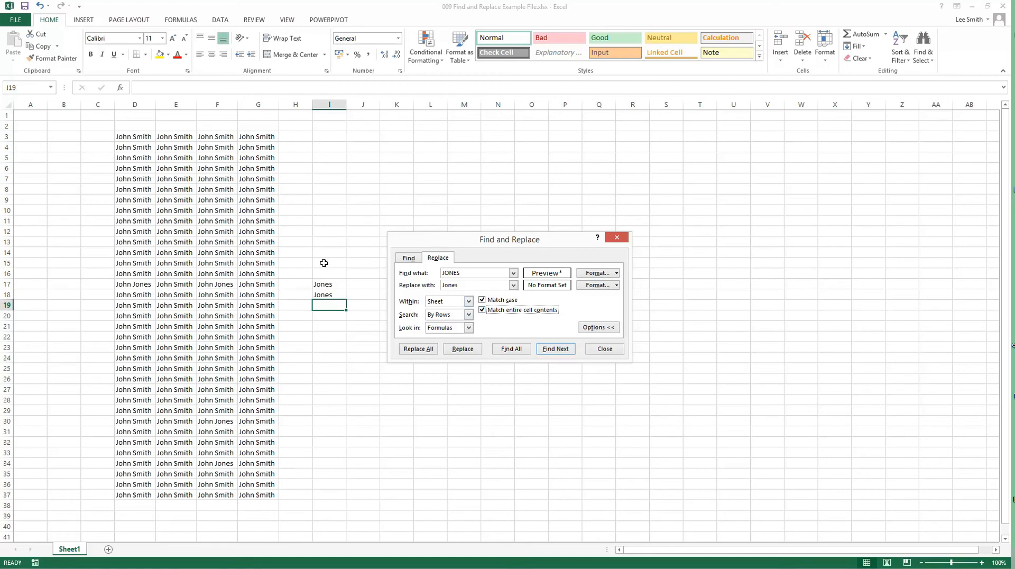
pyautogui.click(331, 284)
pyautogui.moveTo(331, 283); pyautogui.dragTo(333, 294)
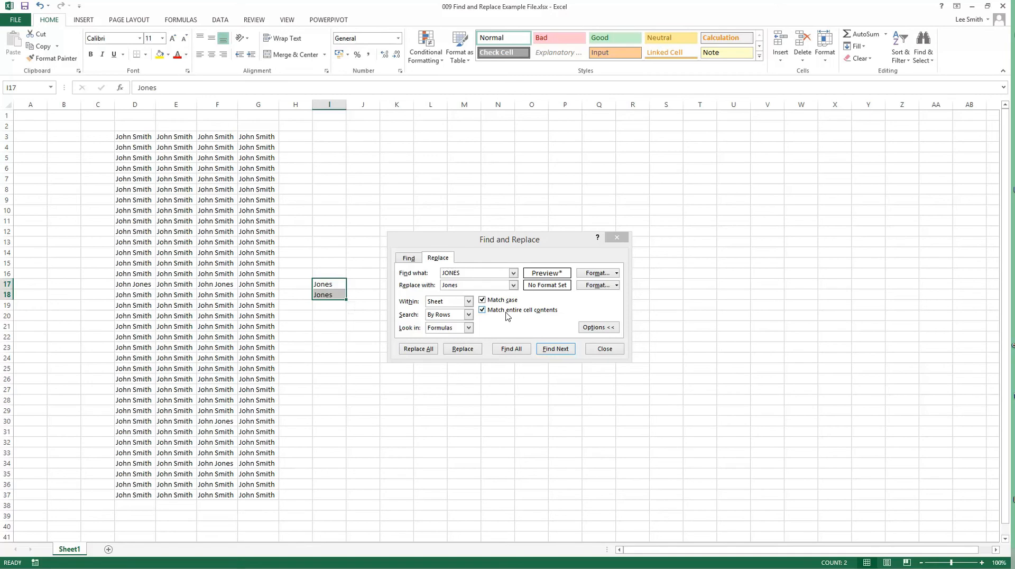
pyautogui.click(482, 310)
# Step: Turn off Match case and set the search to run by columns within the sheet
pyautogui.click(482, 299)
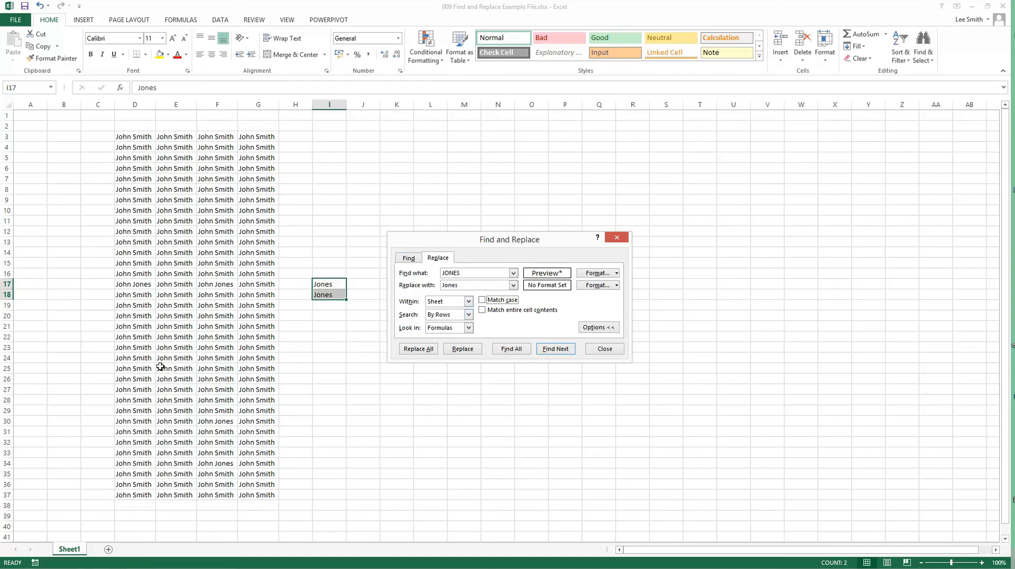
pyautogui.click(441, 302)
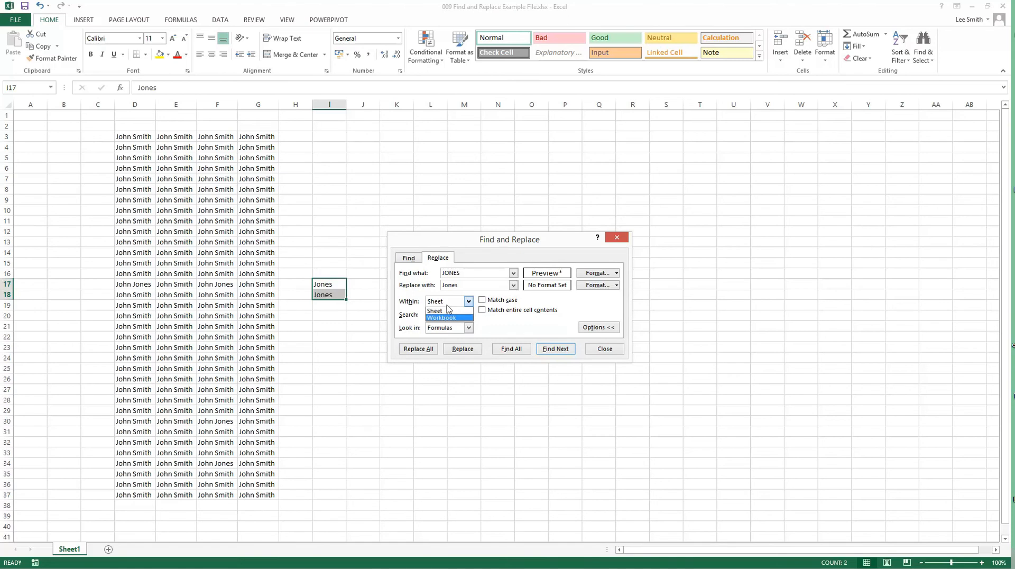
pyautogui.click(448, 304)
pyautogui.click(438, 316)
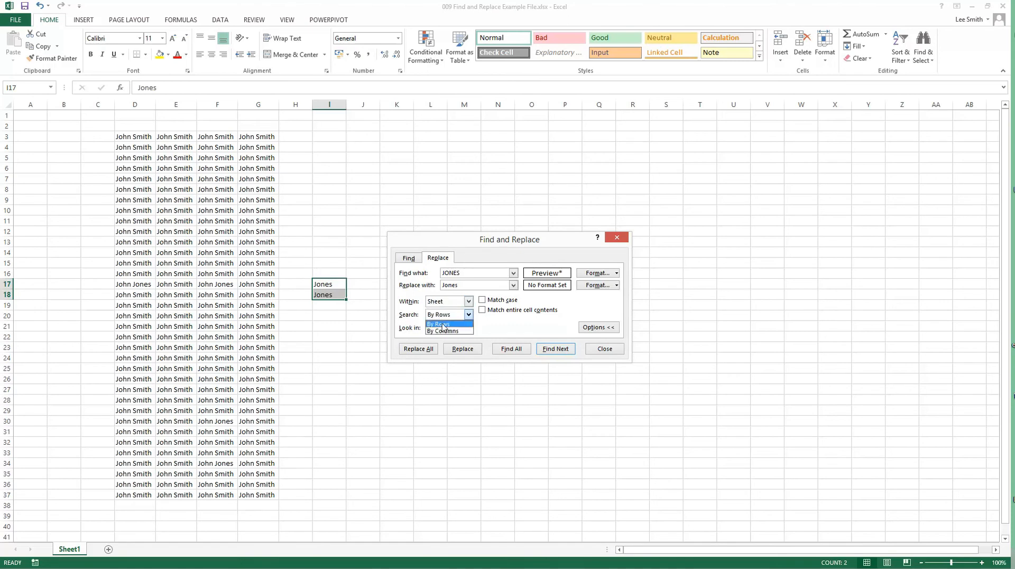
pyautogui.click(445, 330)
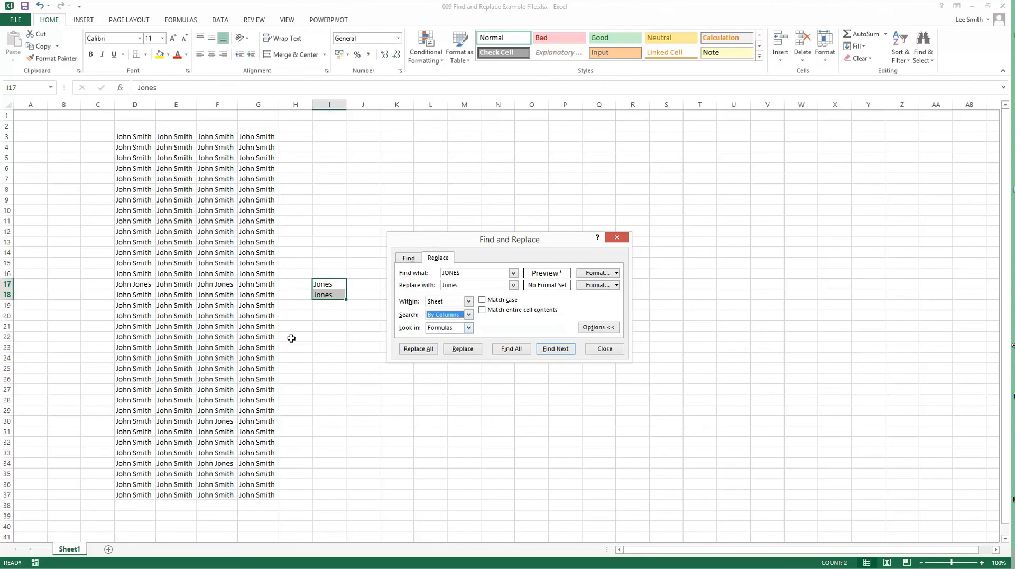
# Step: Highlight the underlying contents of cell G15 for inspection, and select cell F15
pyautogui.click(243, 265)
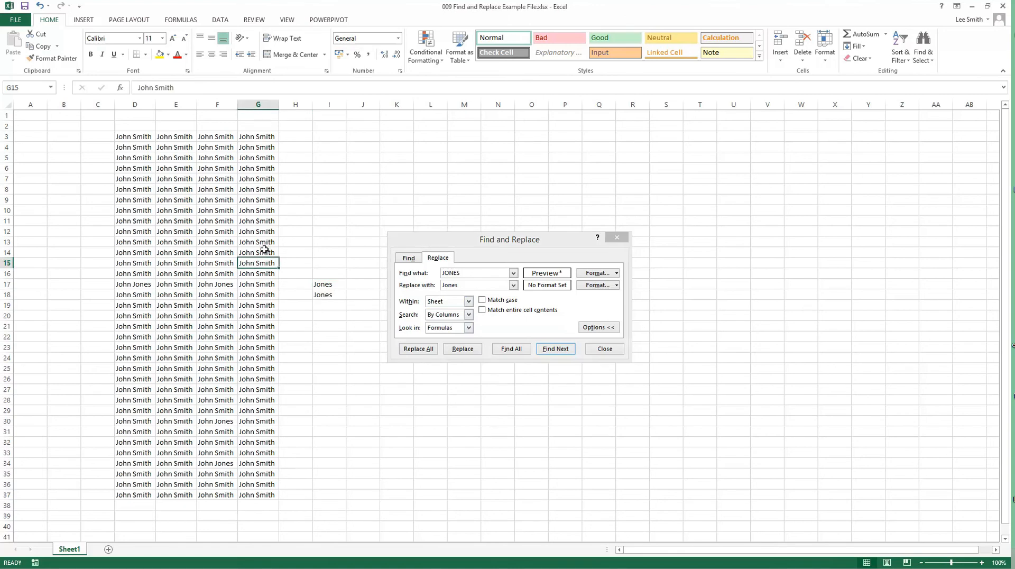
pyautogui.moveTo(177, 87); pyautogui.dragTo(129, 84)
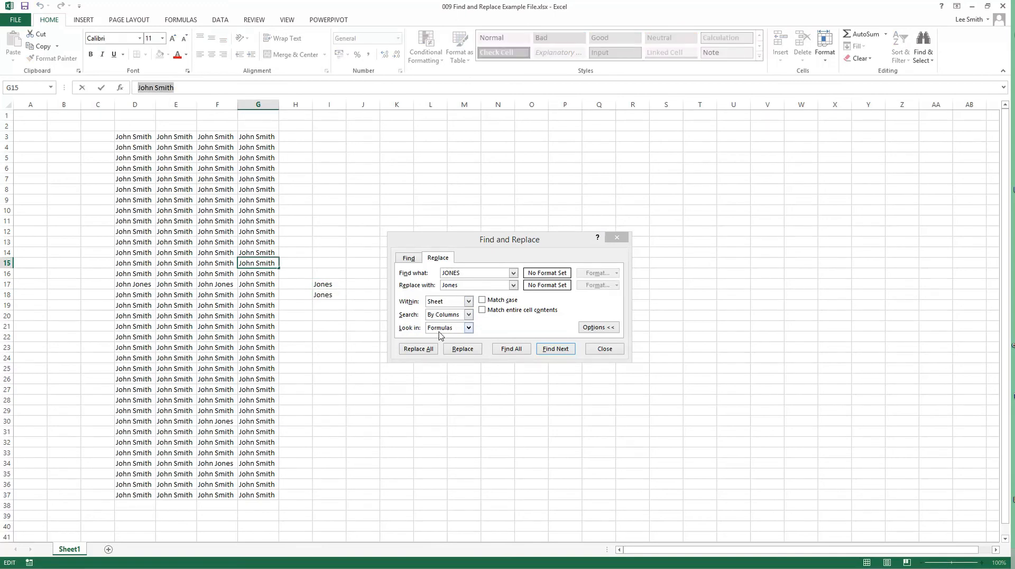
pyautogui.moveTo(178, 87); pyautogui.dragTo(135, 87)
pyautogui.click(215, 264)
# Step: Check which Look in choices are offered for replacing, close the dialog and select cell O25
pyautogui.click(468, 327)
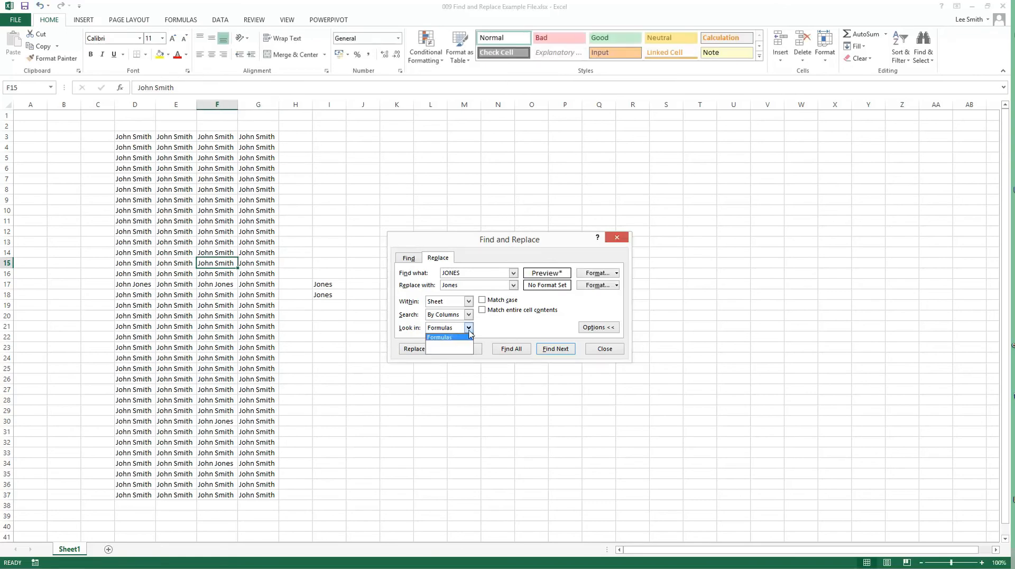
pyautogui.click(469, 331)
pyautogui.click(604, 348)
pyautogui.click(512, 368)
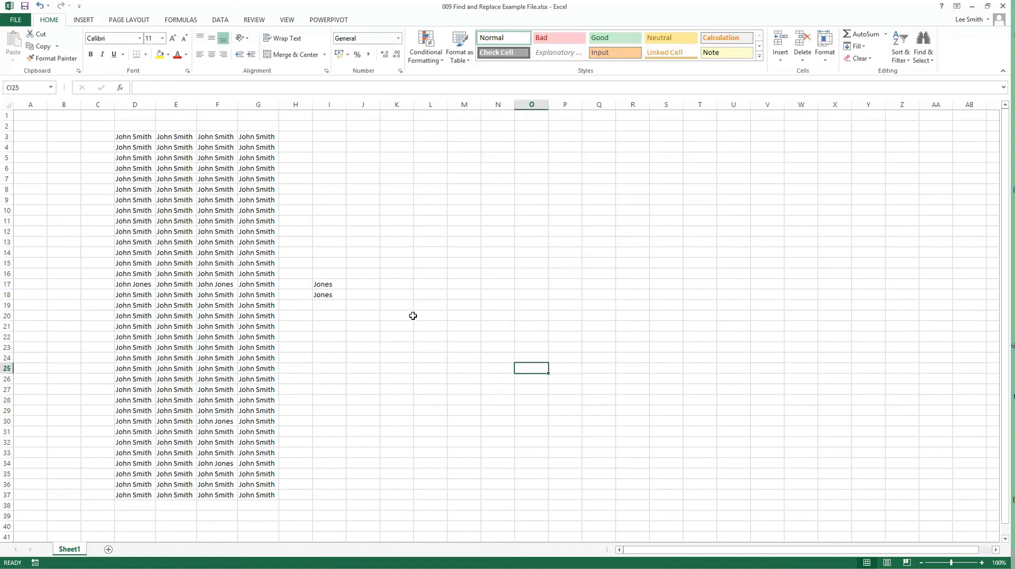
# Step: Reopen the replace dialog, clear the replacement text while rechecking the Look in choices, and close the dialog
pyautogui.click(929, 55)
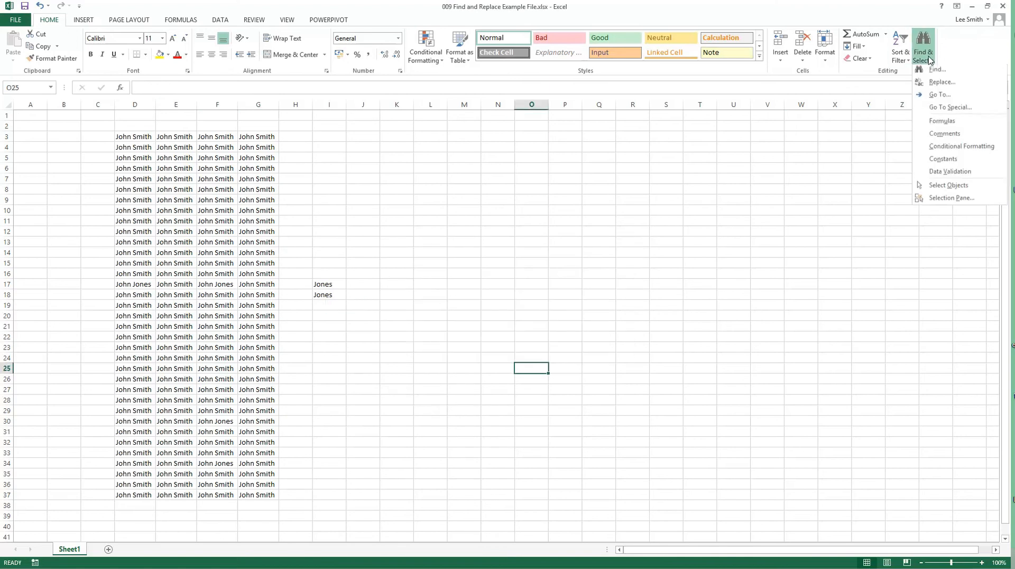
pyautogui.click(941, 84)
pyautogui.click(446, 316)
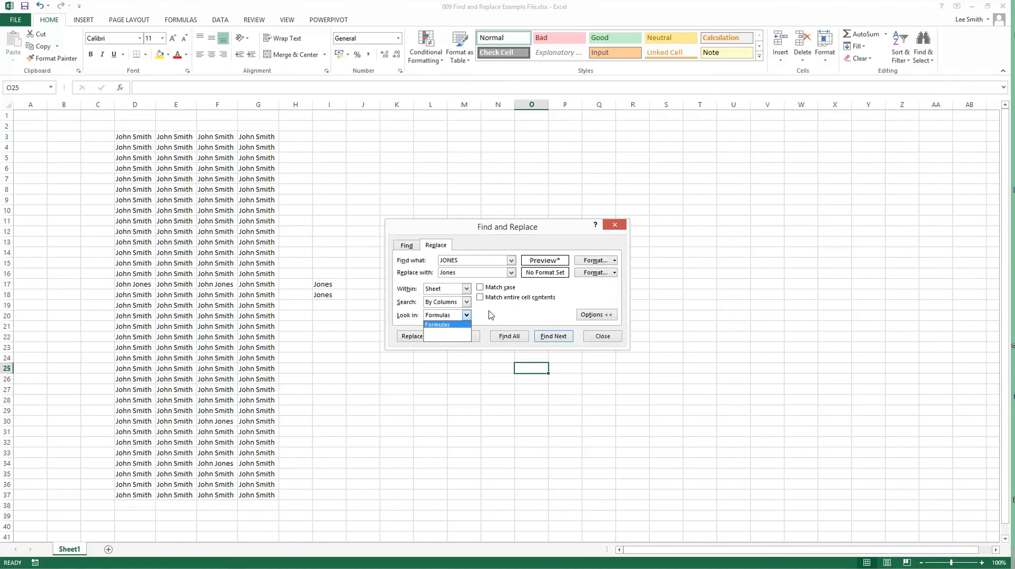
pyautogui.click(448, 324)
pyautogui.moveTo(463, 272); pyautogui.dragTo(409, 261)
pyautogui.press('Delete')
pyautogui.click(442, 312)
pyautogui.click(481, 312)
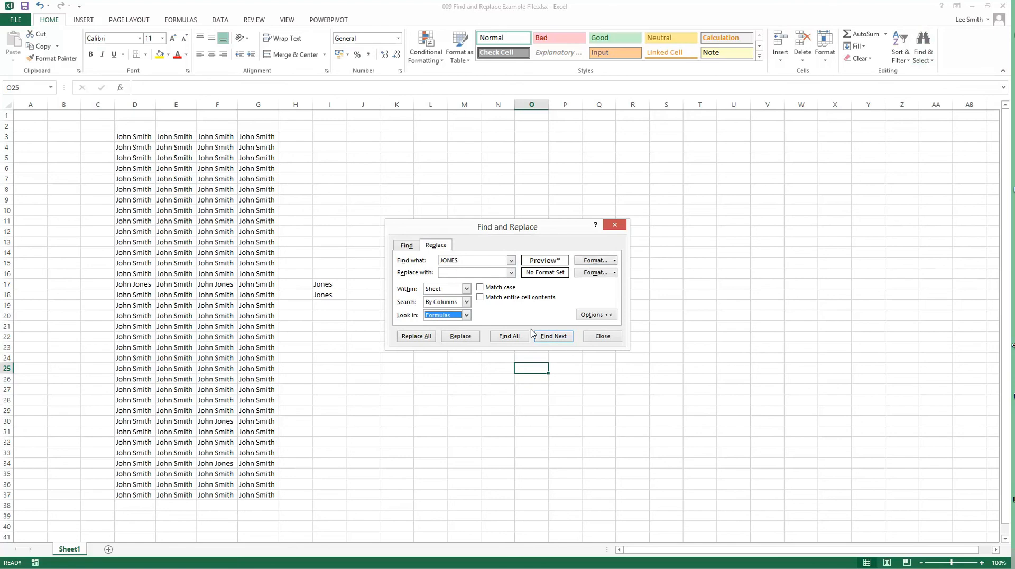
pyautogui.click(601, 336)
pyautogui.click(585, 344)
# Step: Reopen Find and Replace, switch to finding only, and set Look in to Values
pyautogui.click(924, 55)
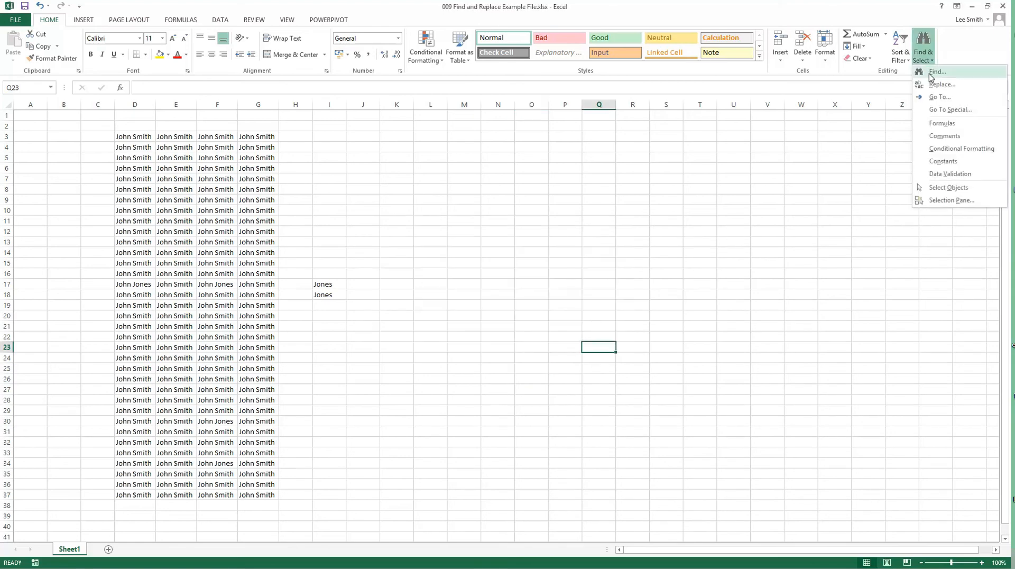
pyautogui.click(936, 84)
pyautogui.click(466, 316)
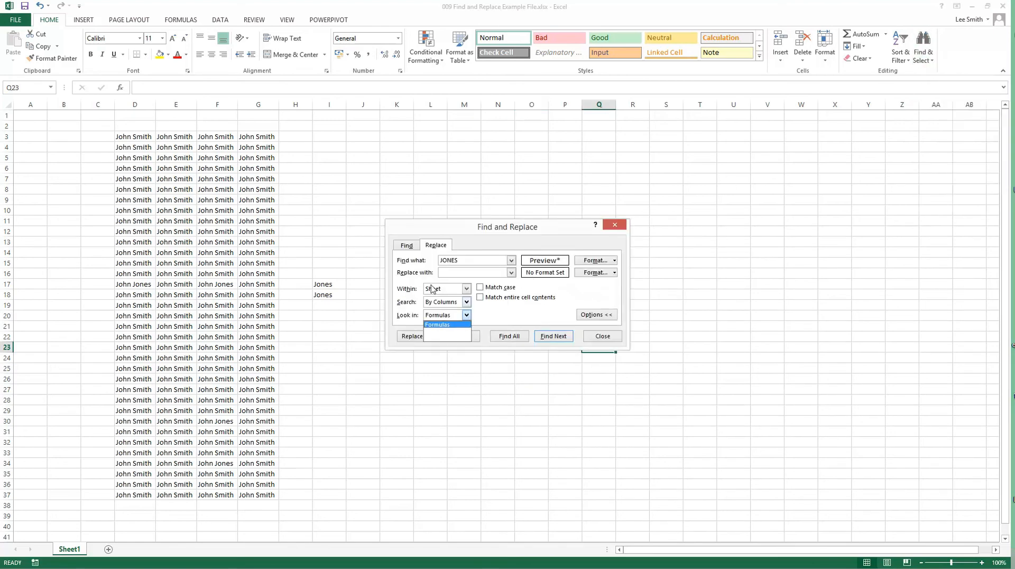
pyautogui.click(408, 246)
pyautogui.click(457, 316)
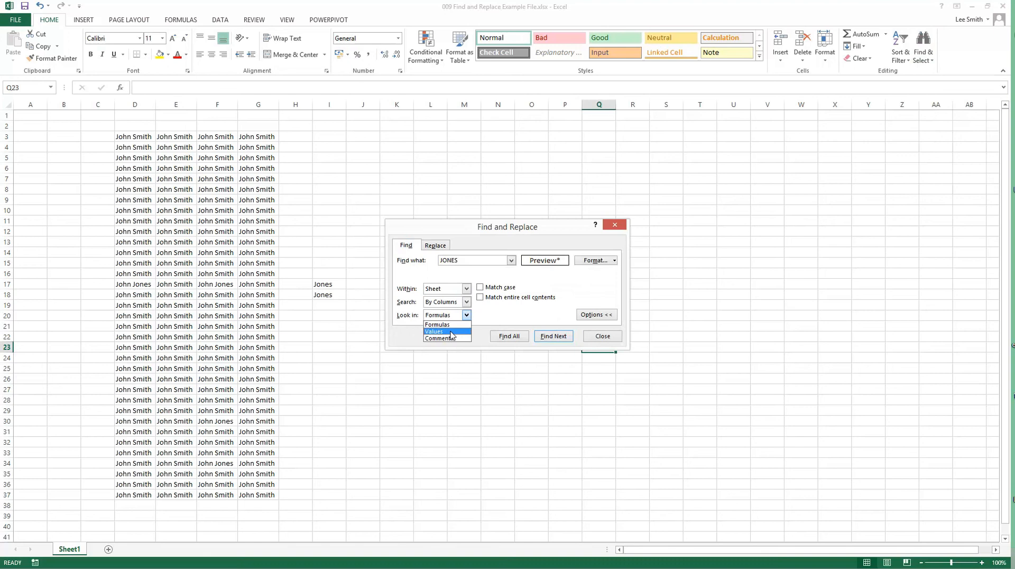
pyautogui.click(450, 331)
# Step: Enter the original surname as the search text and step through its first five matches, down to D7
pyautogui.click(465, 259)
pyautogui.write('Smith')
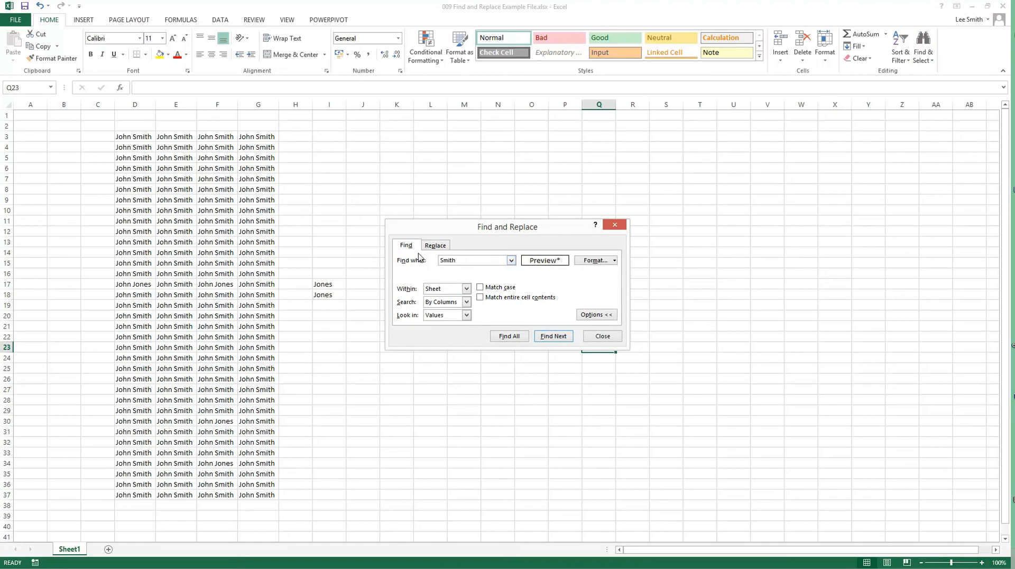
pyautogui.click(544, 337)
pyautogui.click(545, 337)
pyautogui.click(546, 337)
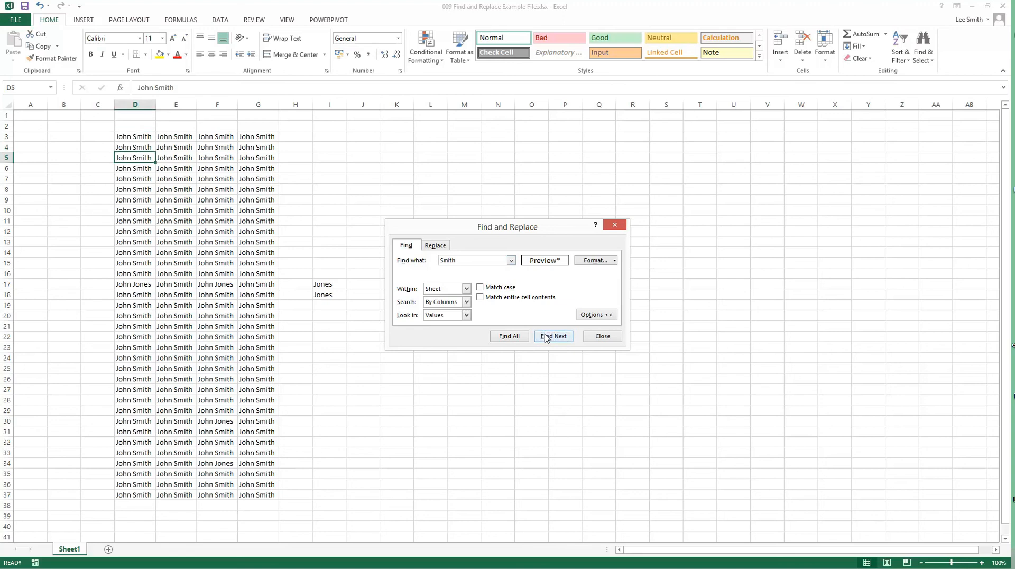
pyautogui.click(546, 338)
pyautogui.click(546, 338)
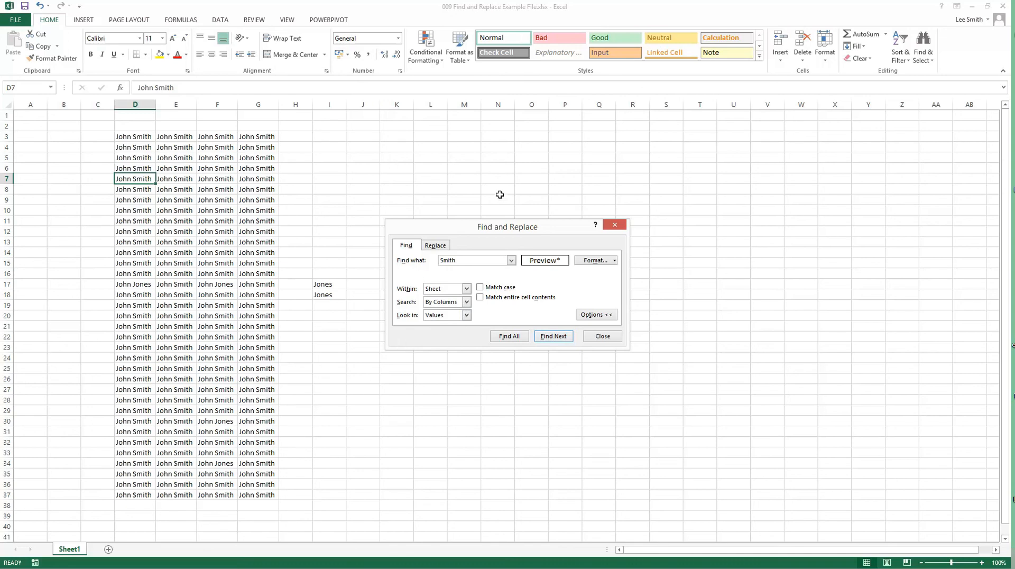
# Step: Compare the Look in choices for finding with those for replacing, and close the dialog
pyautogui.click(465, 316)
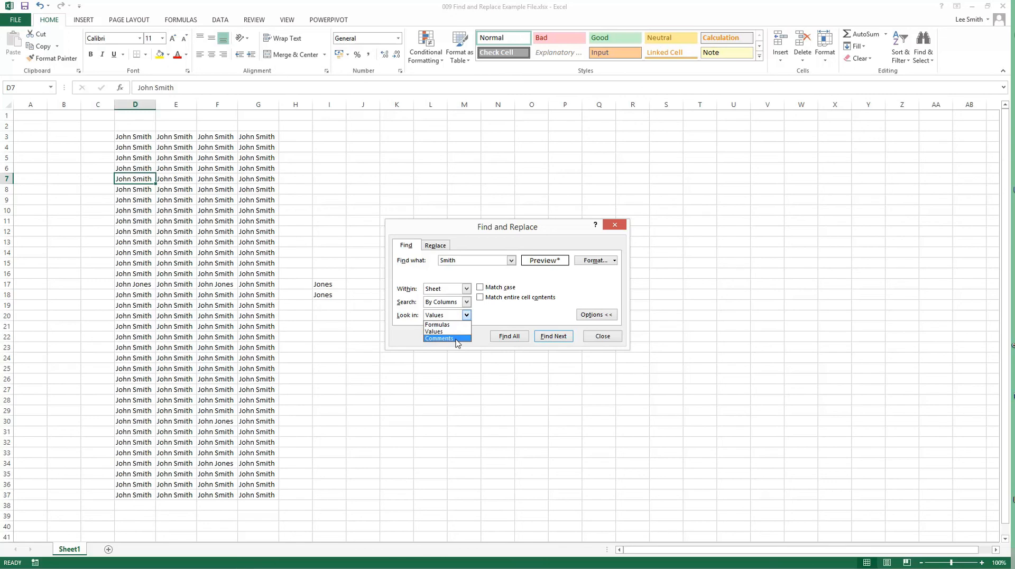
pyautogui.click(444, 249)
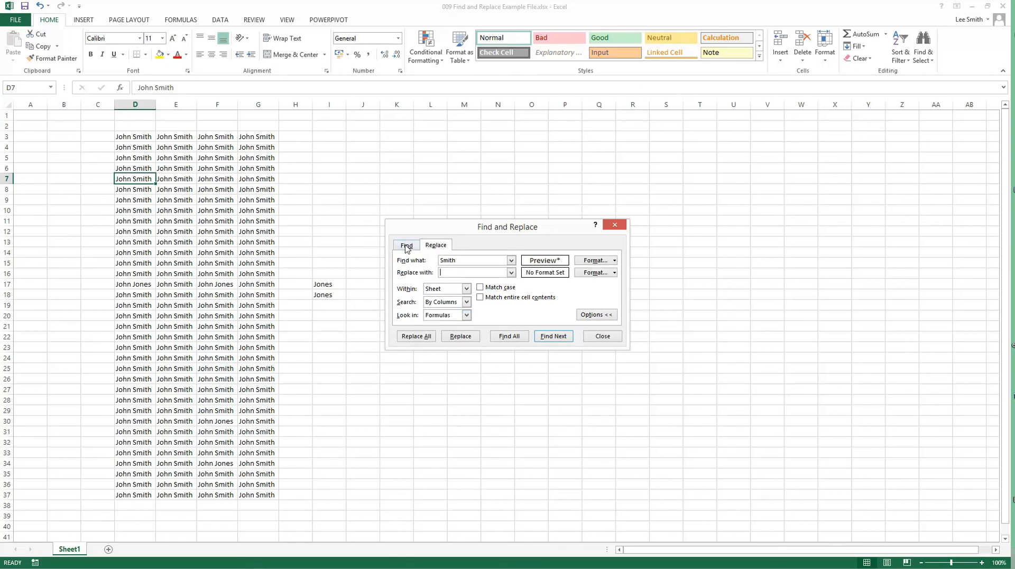
pyautogui.click(607, 337)
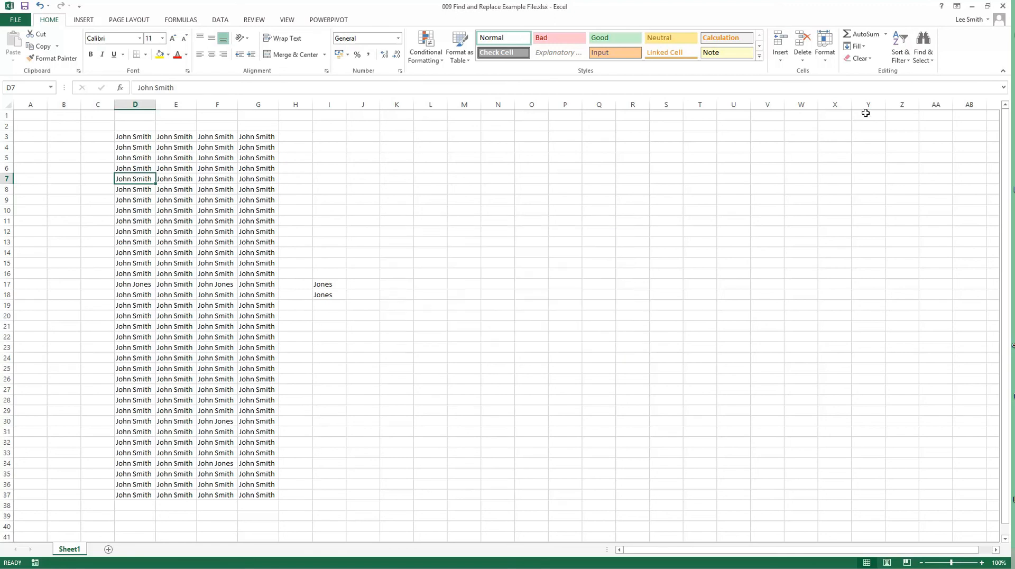
# Step: Search the worksheet for all cells containing formulas
pyautogui.click(924, 62)
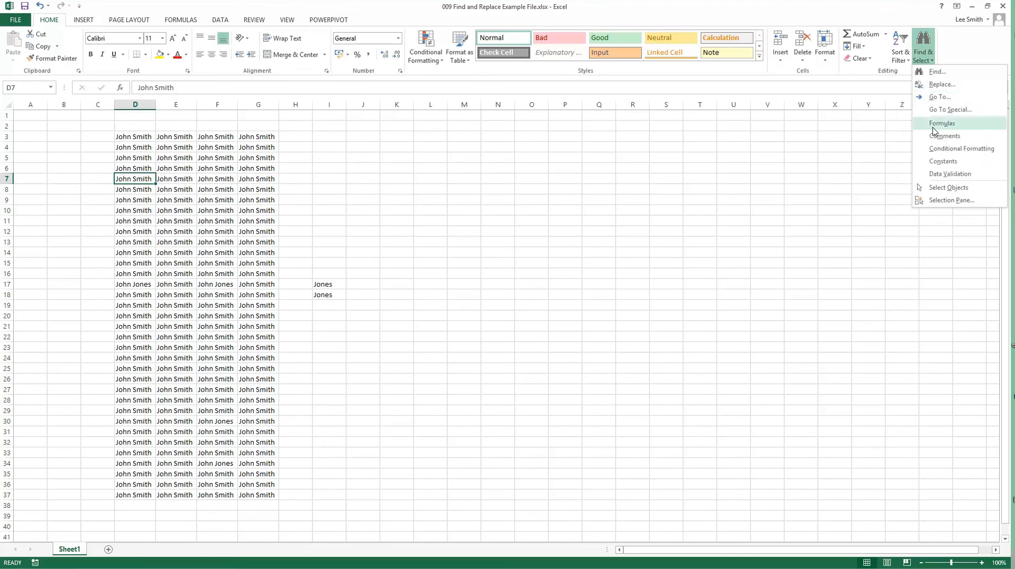
pyautogui.click(933, 126)
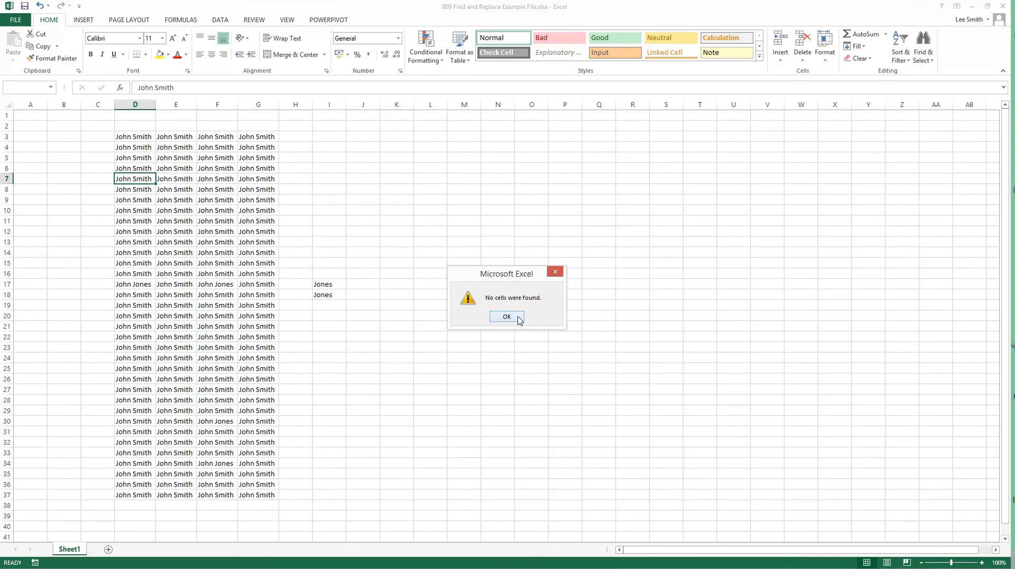
pyautogui.click(517, 318)
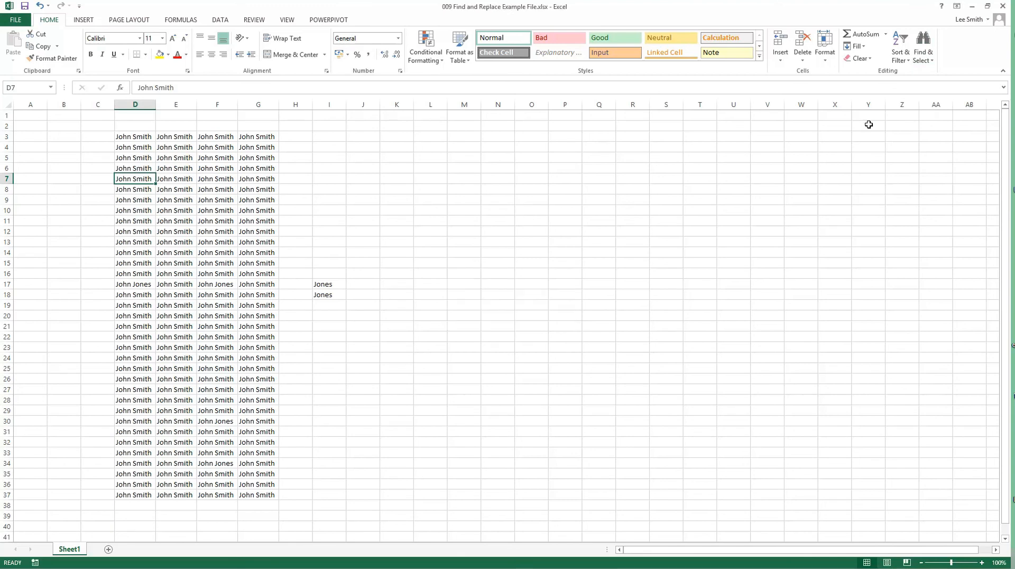
pyautogui.click(923, 45)
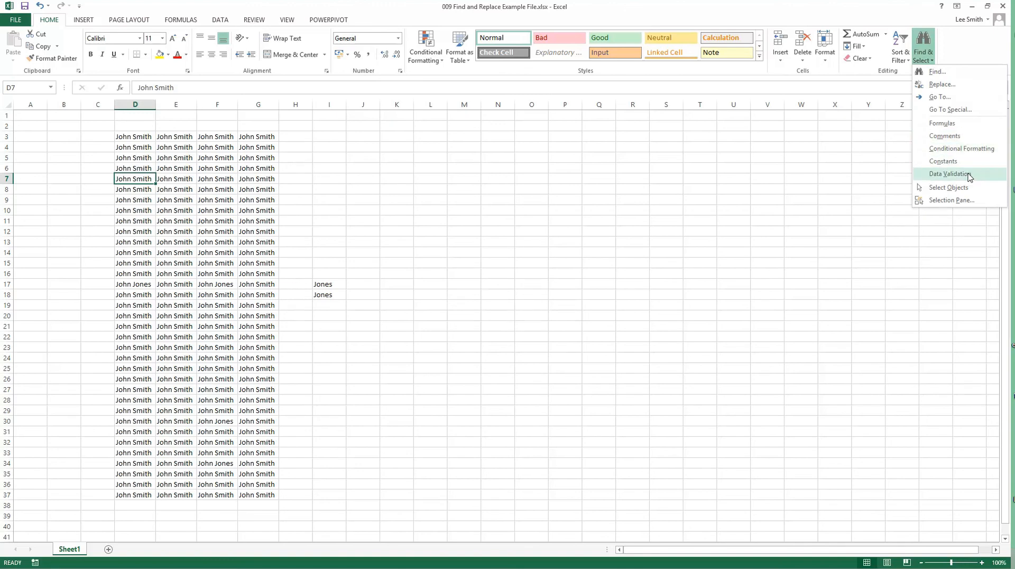
pyautogui.click(922, 293)
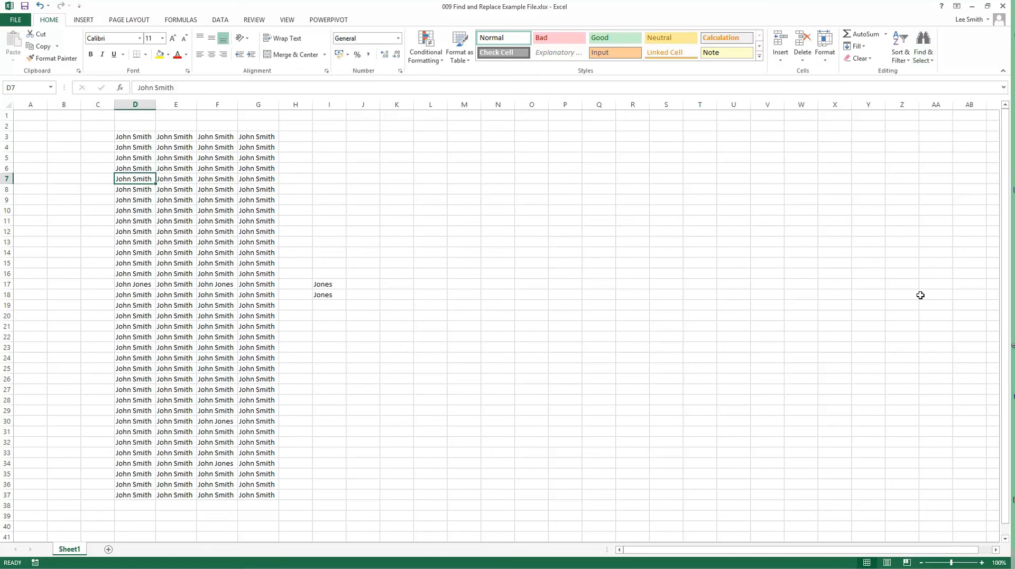